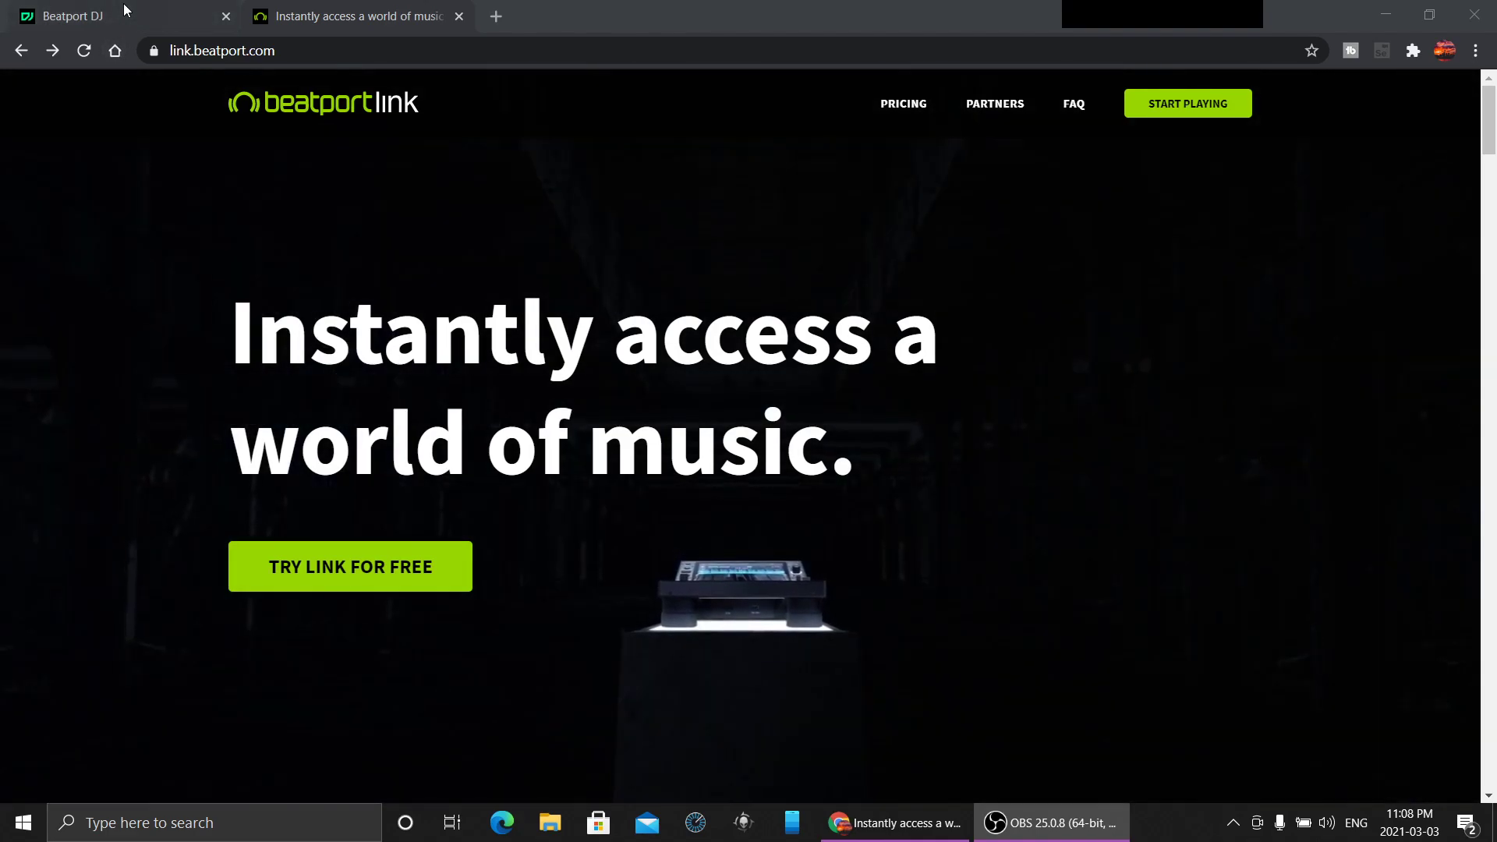
Switch from the link.beatport.com tab to the Beatport DJ app's Top 100 chart.
click(125, 11)
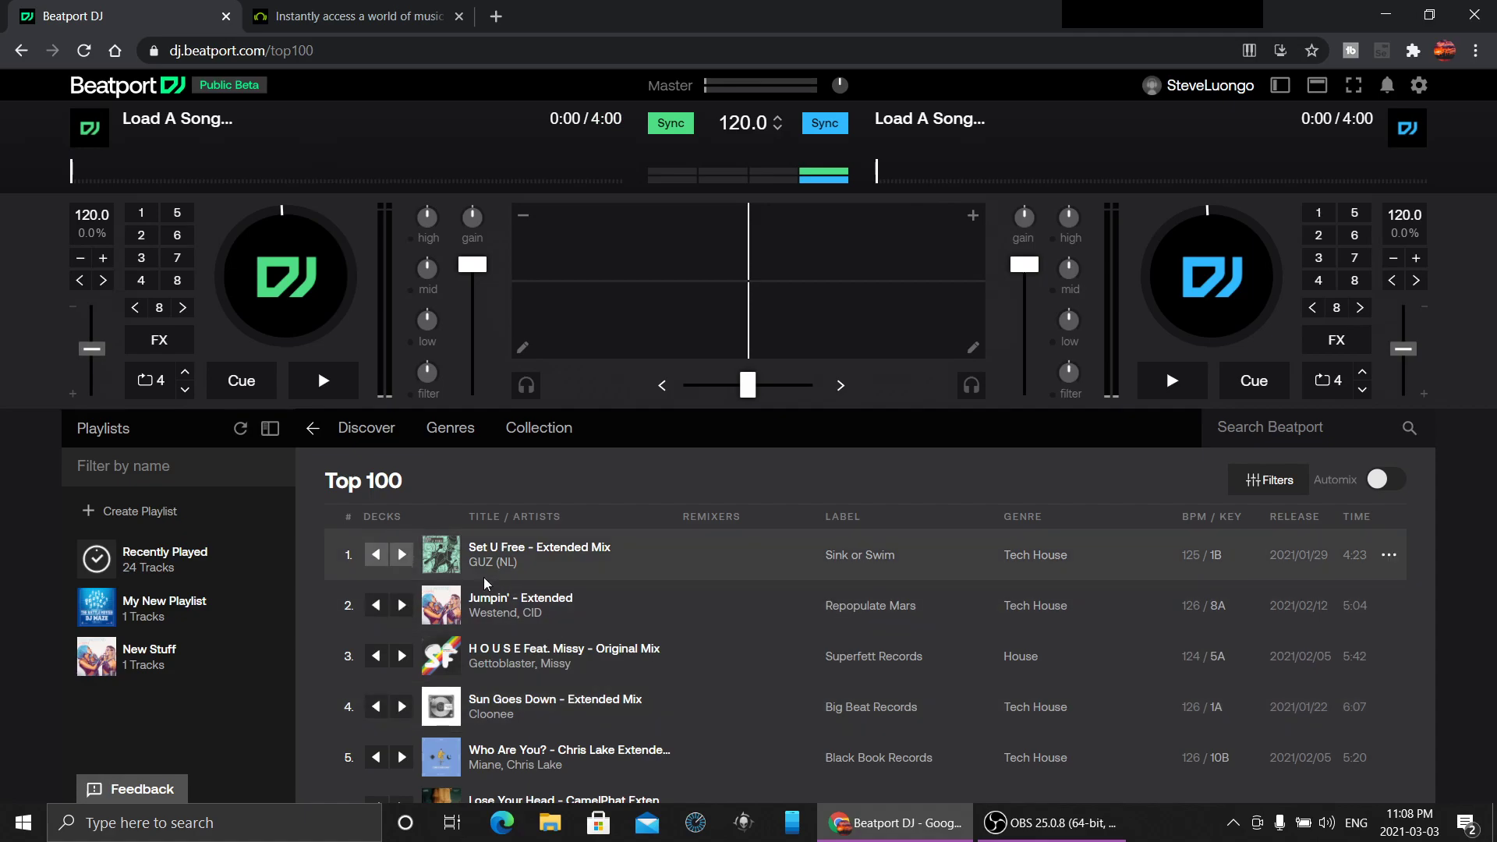
Show the Genres tab and scroll up and down through the full genre list.
click(454, 433)
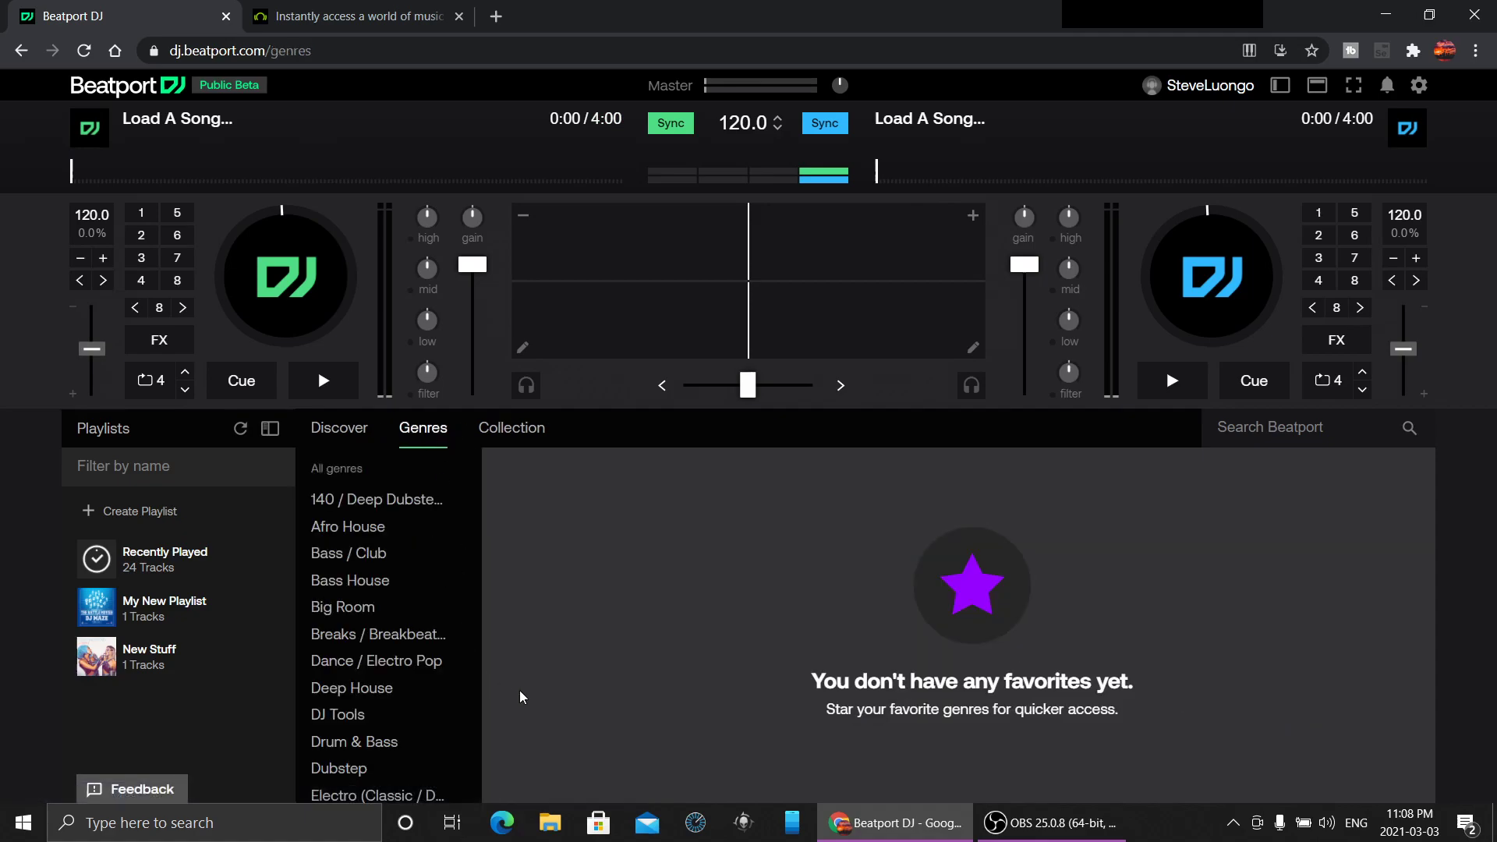
scroll(404, 612, down, 5)
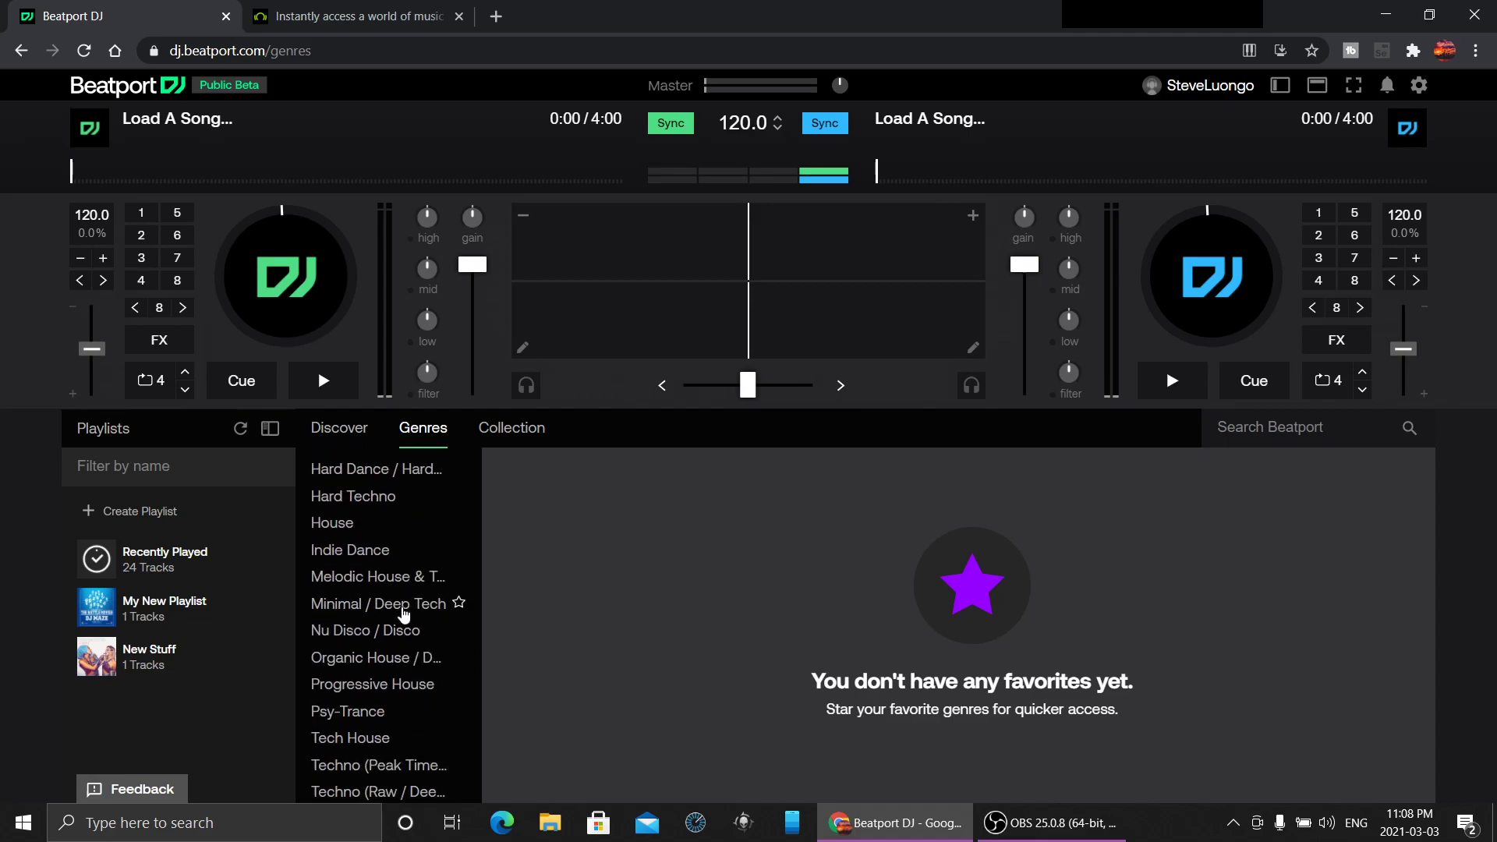
scroll(403, 613, down, 3)
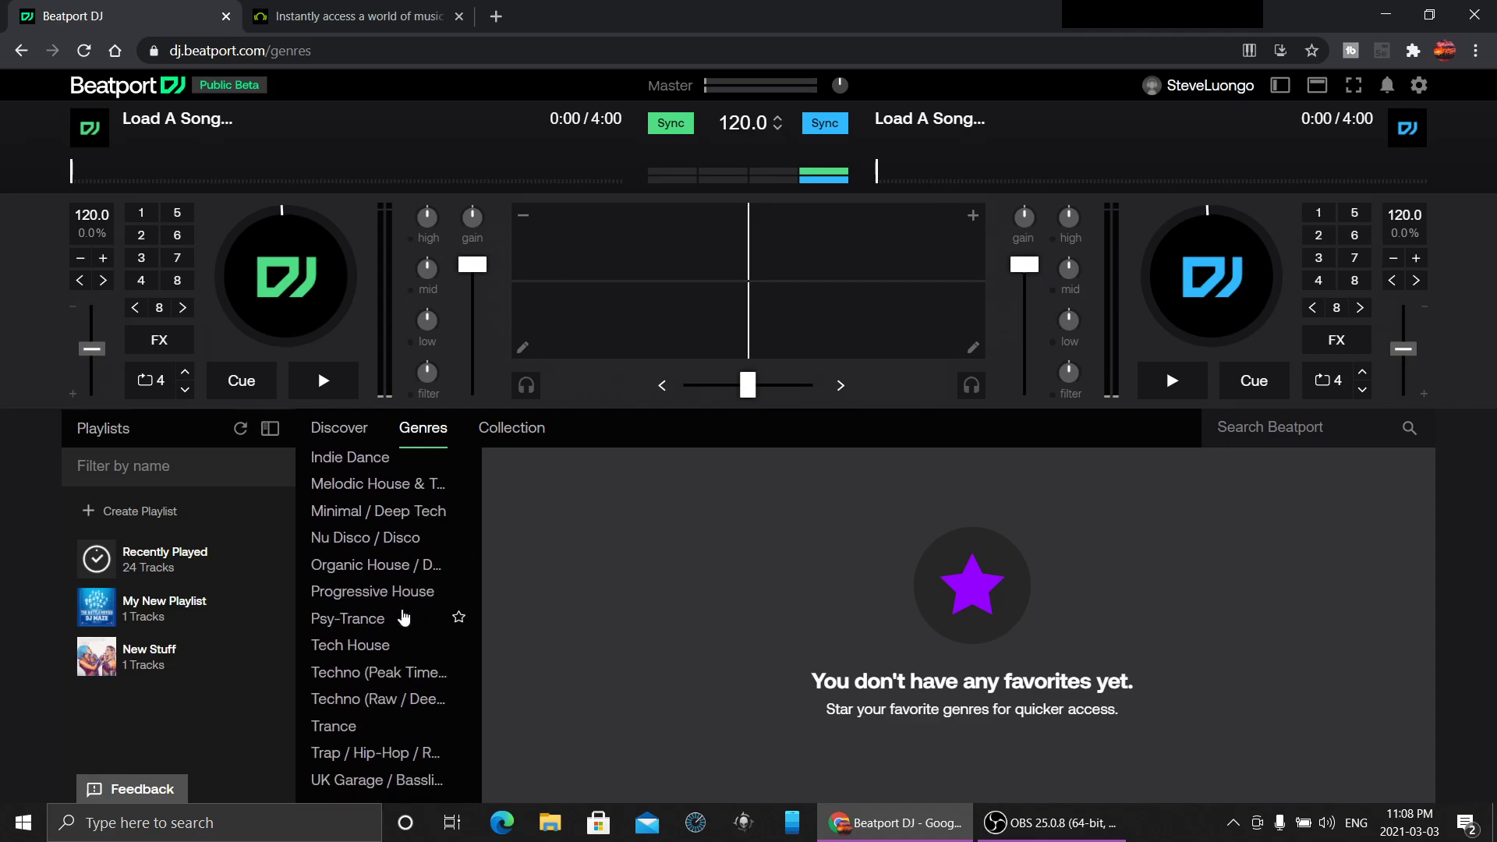
scroll(404, 617, up, 6)
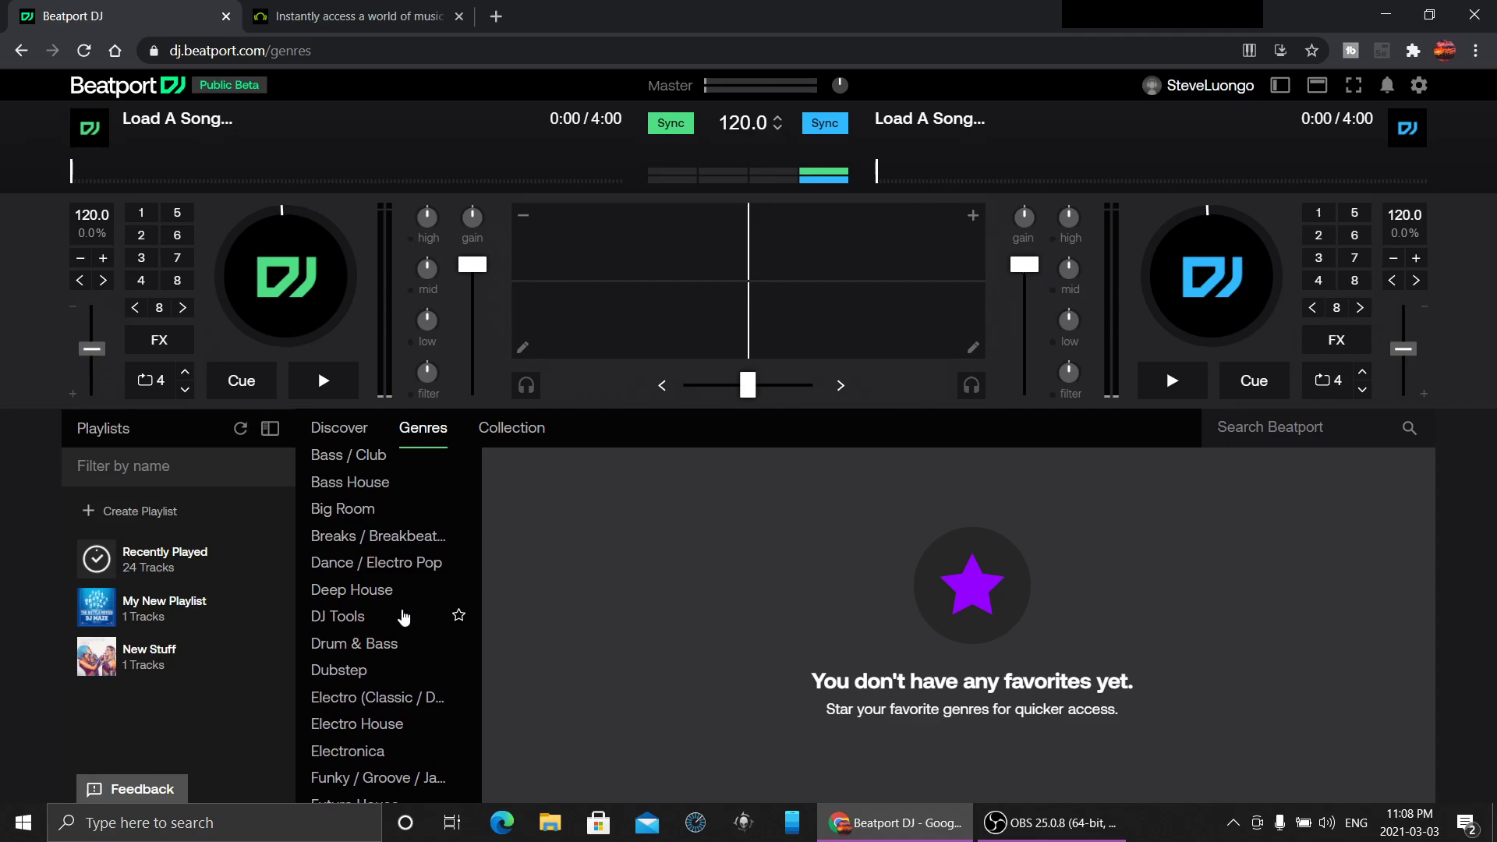
scroll(403, 618, up, 2)
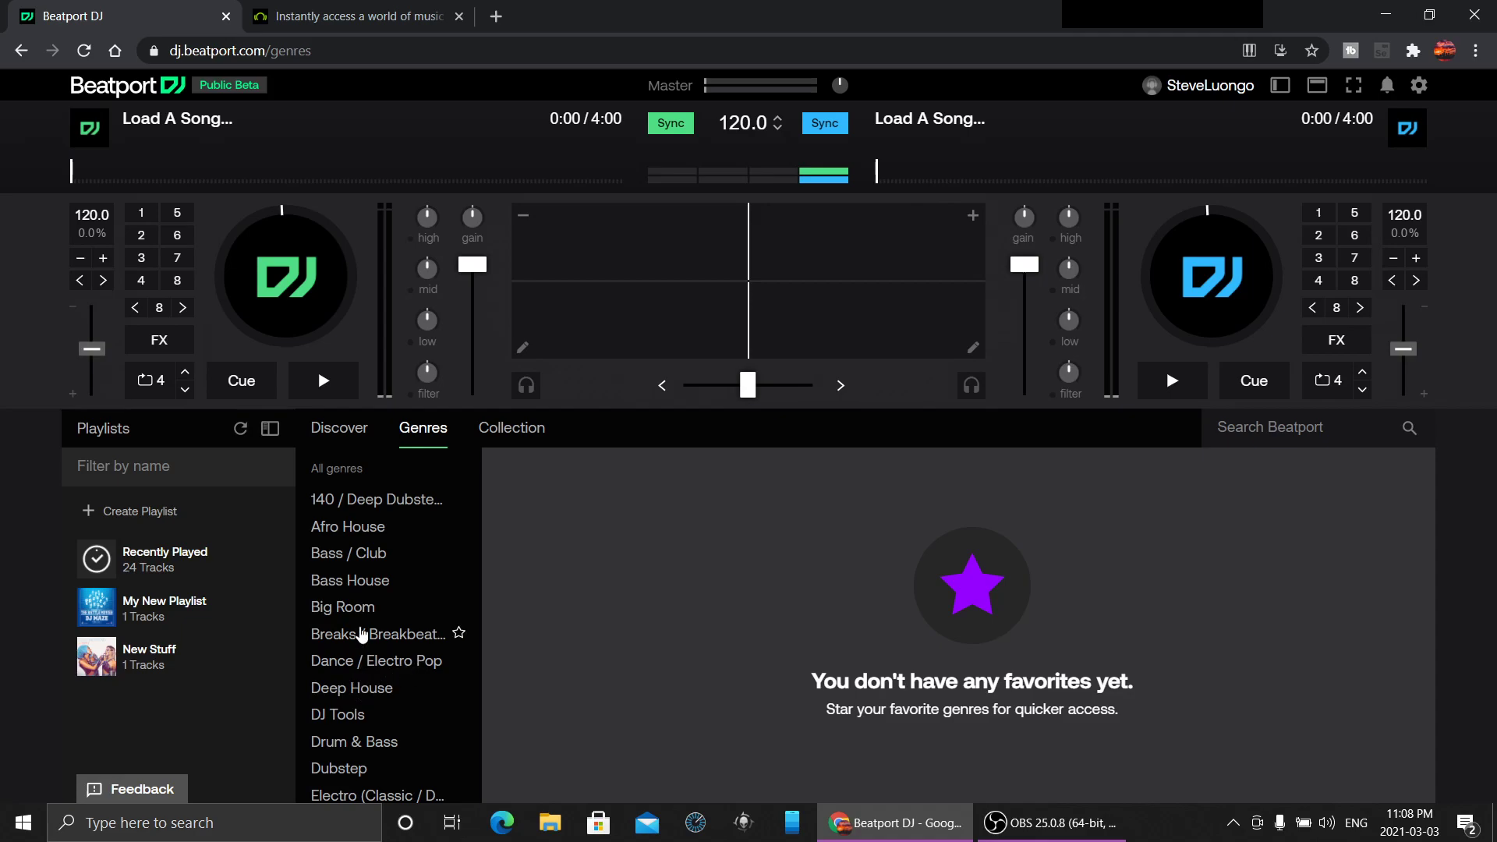
scroll(375, 692, down, 1)
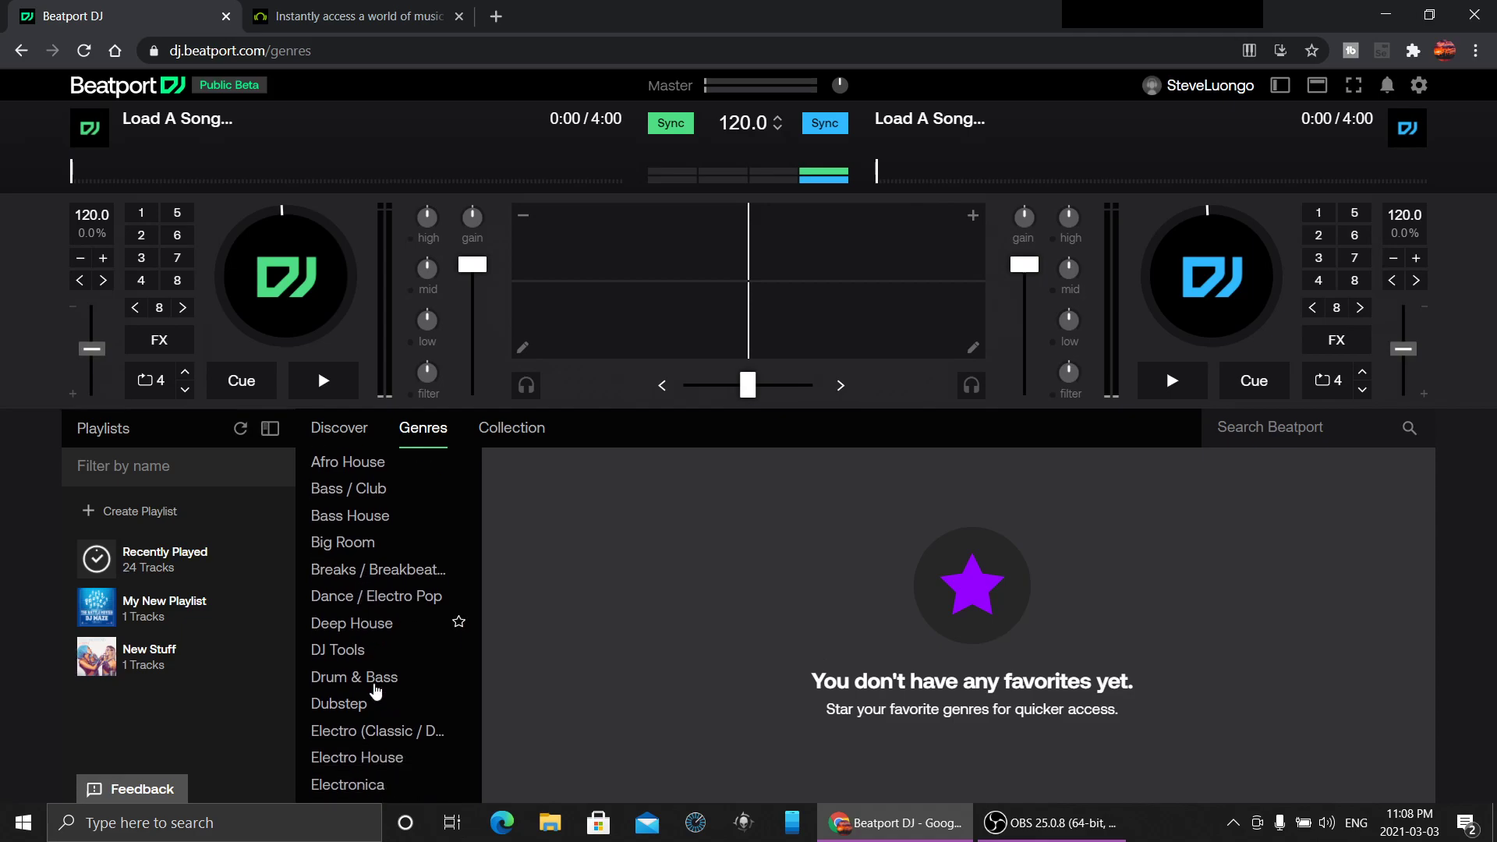
Go to the Dance / Electro Pop genre and browse The January Shortlist playlist.
click(373, 602)
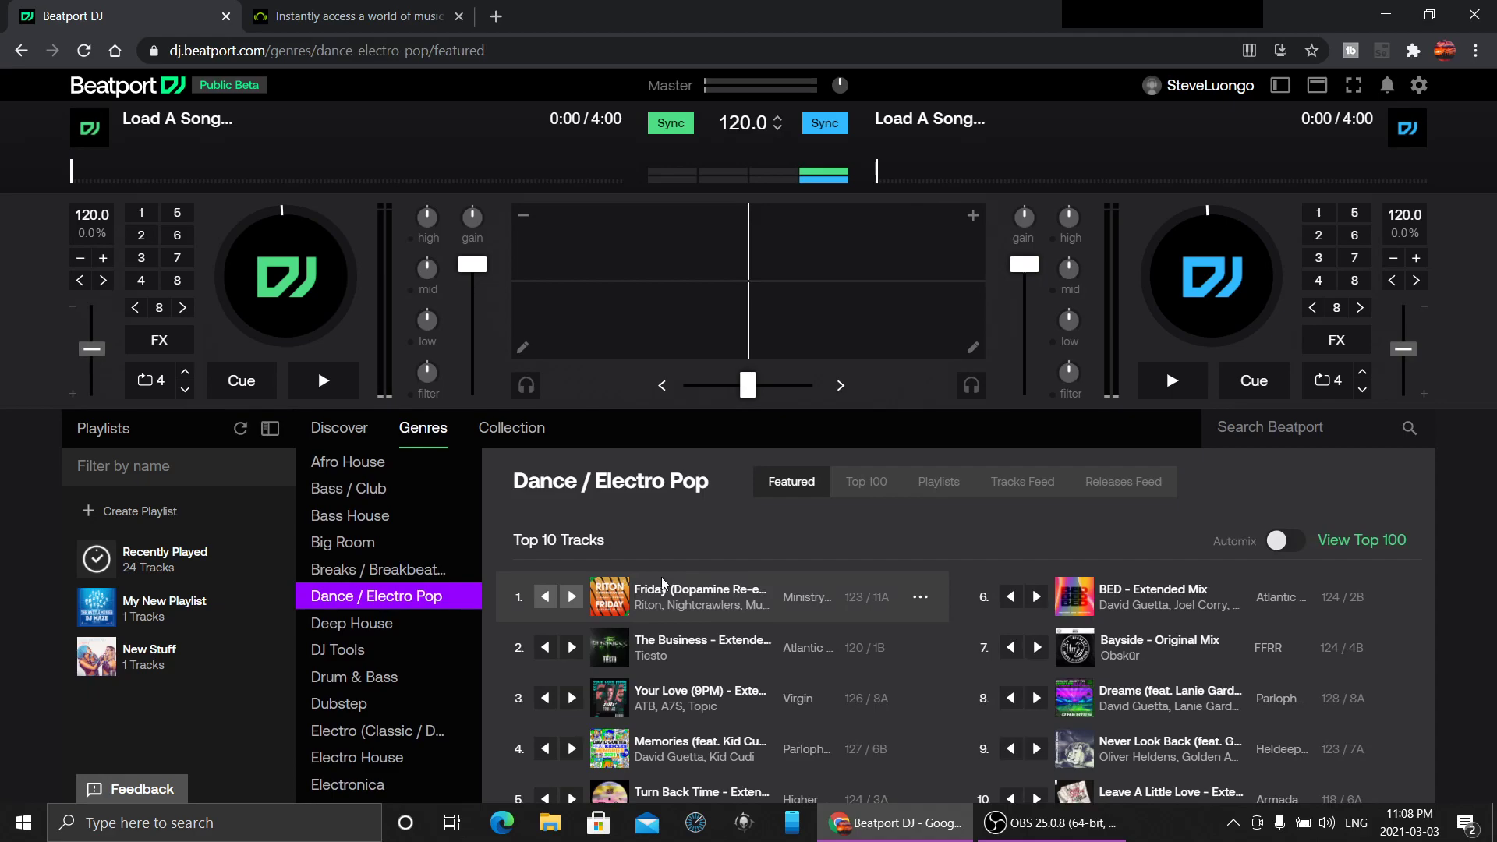
scroll(1141, 615, down, 4)
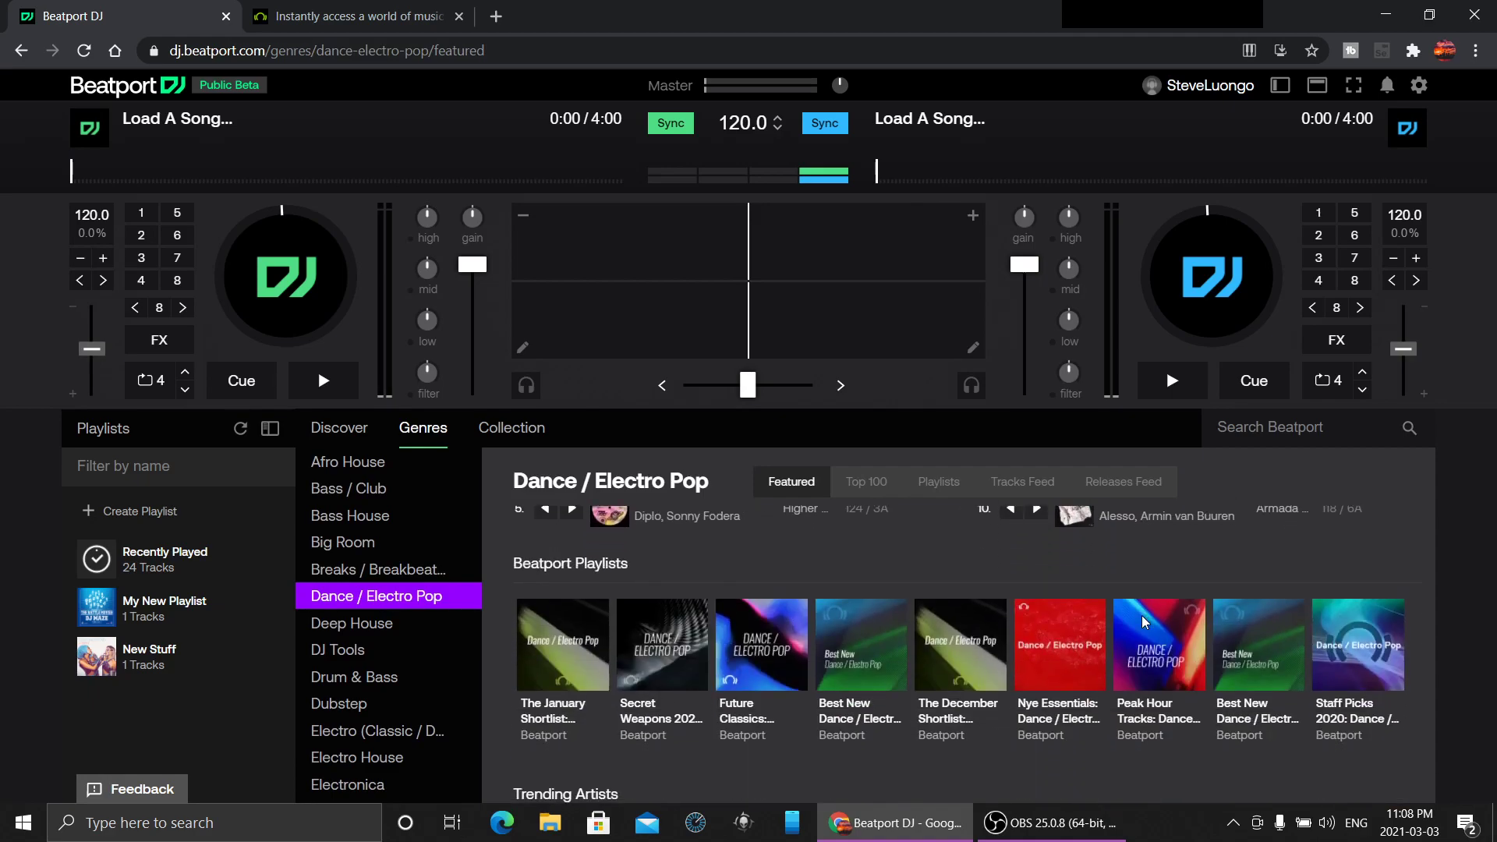
click(566, 646)
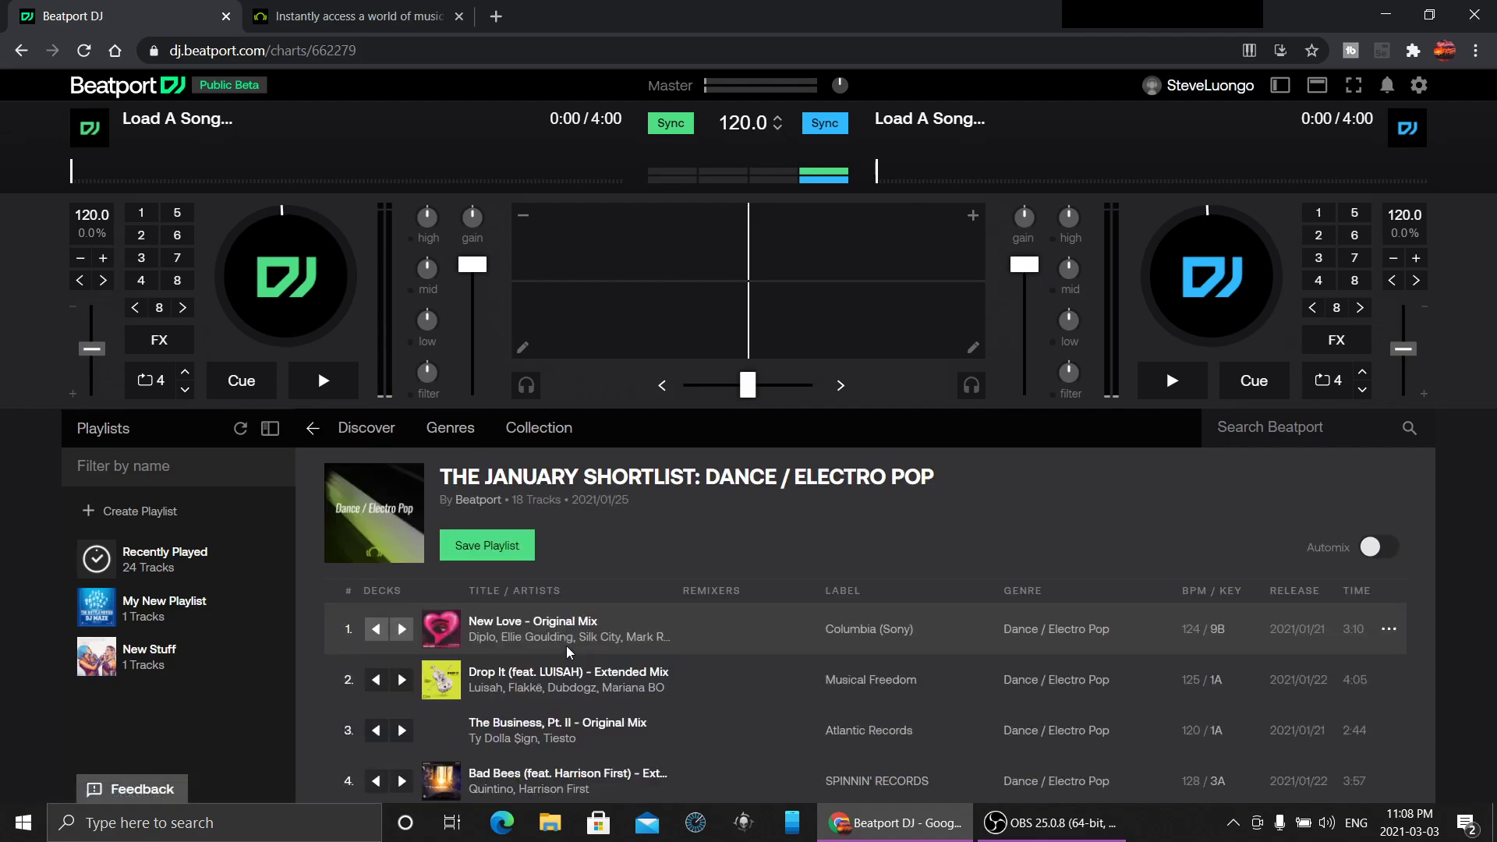
scroll(566, 645, down, 5)
scroll(566, 644, down, 3)
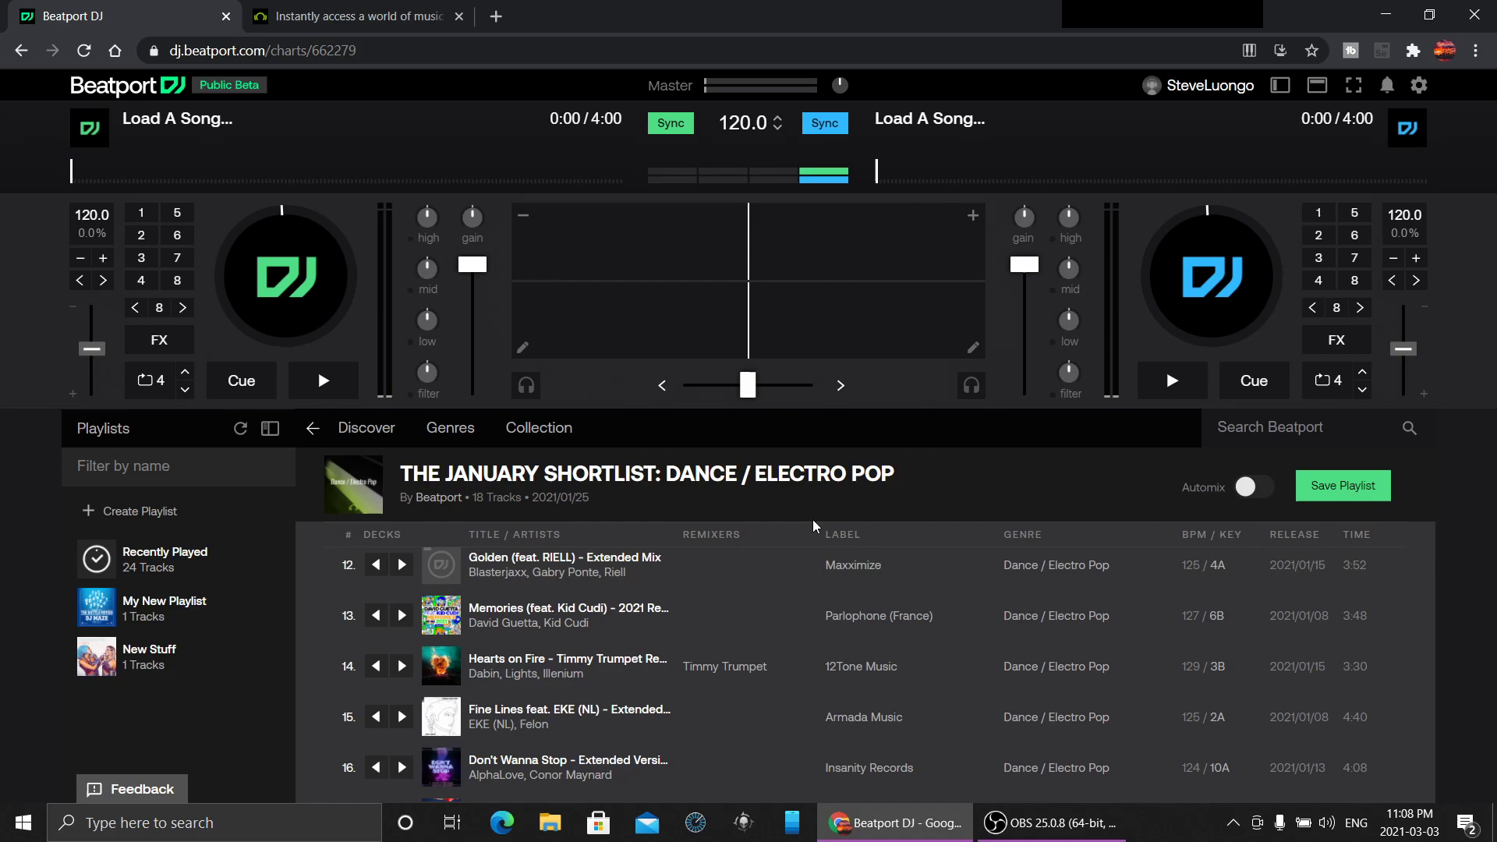
Return to the Dance / Electro Pop page and scroll through its Beatport playlists.
click(312, 428)
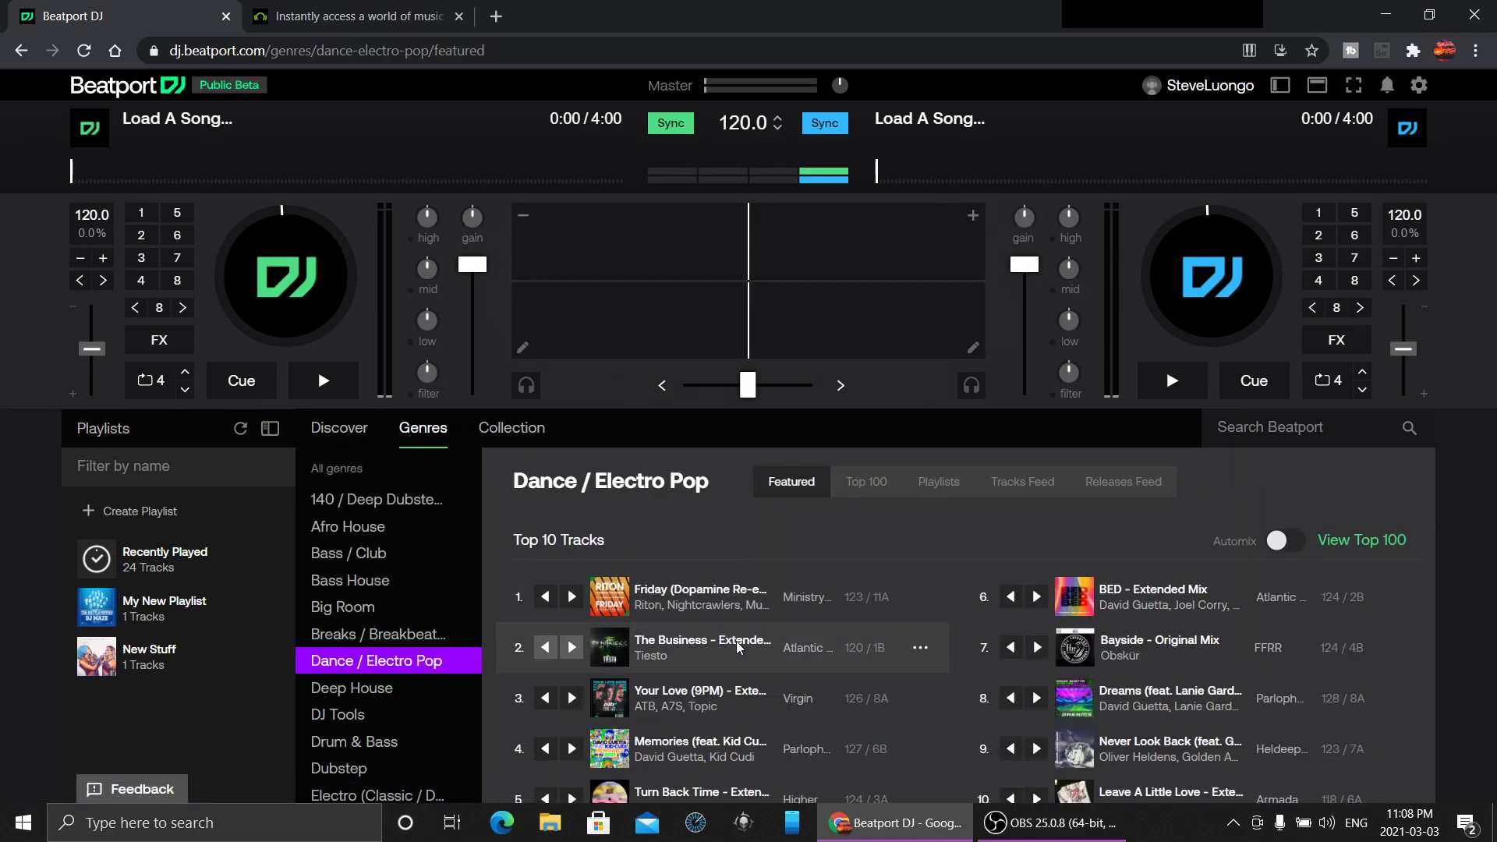
scroll(735, 641, down, 5)
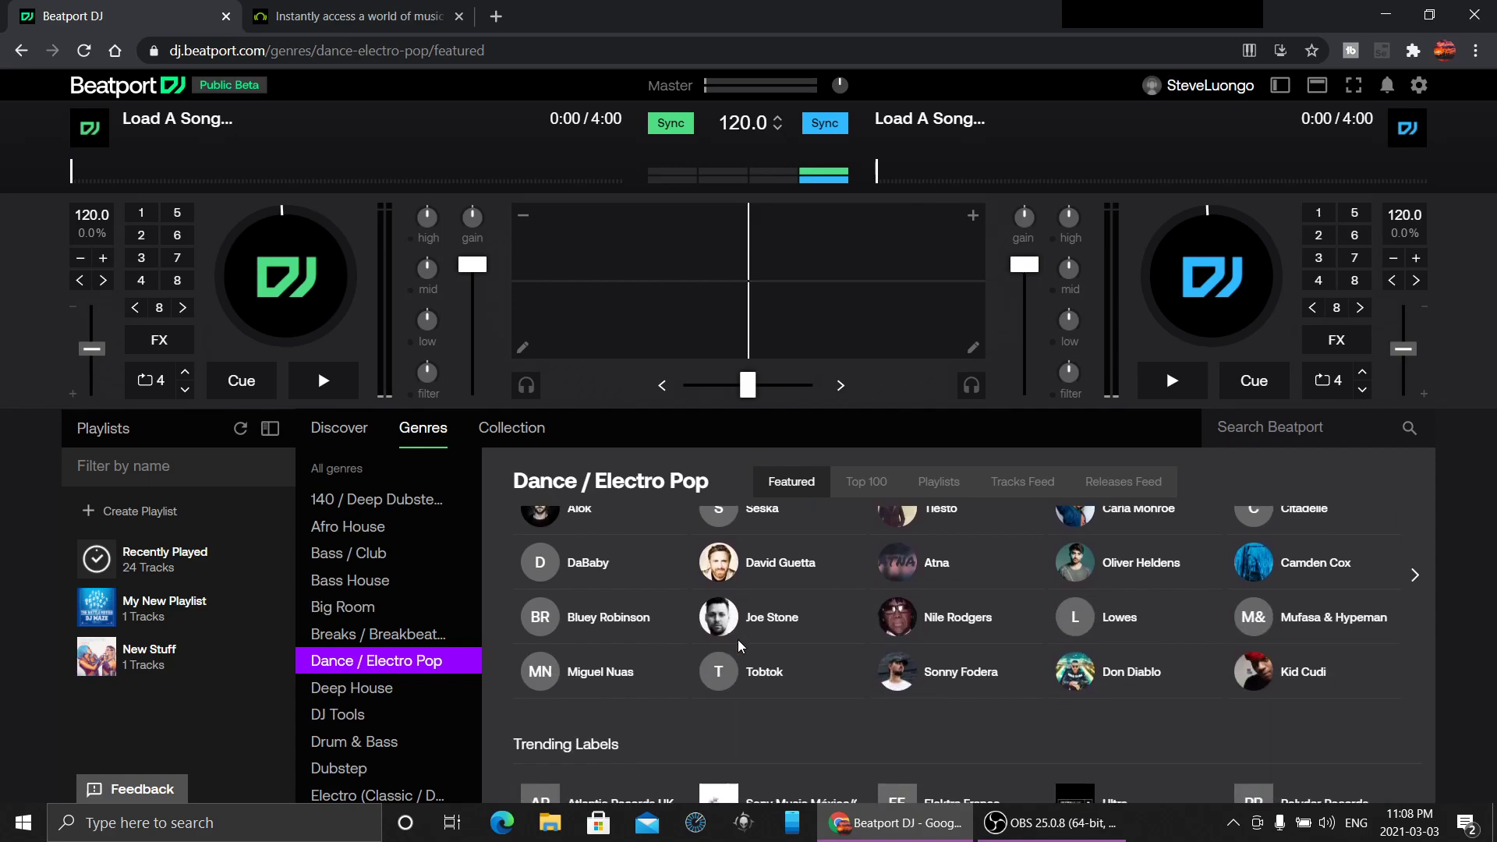
scroll(737, 640, down, 3)
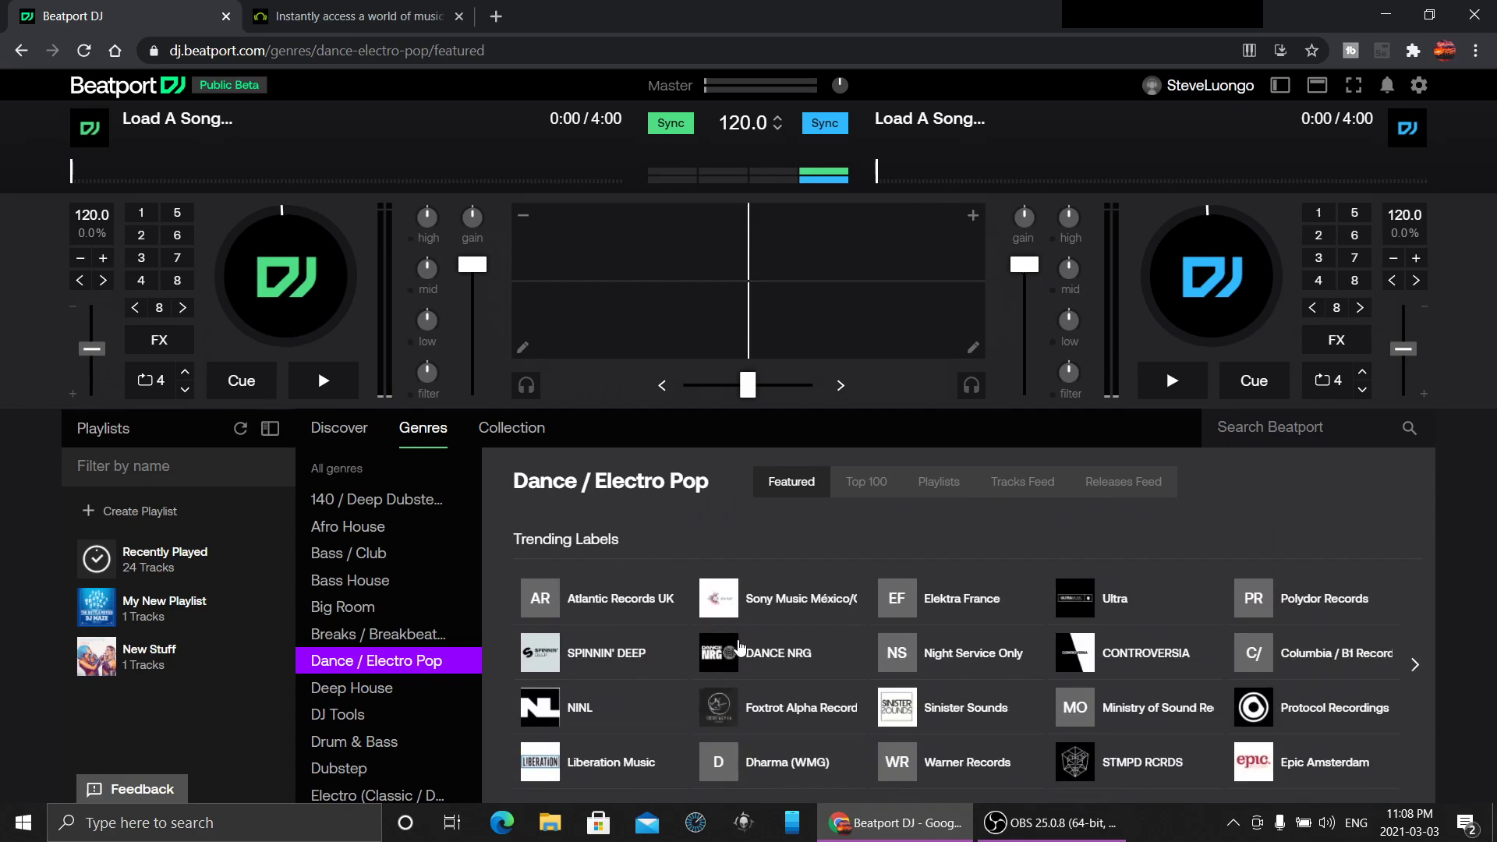
scroll(738, 643, up, 6)
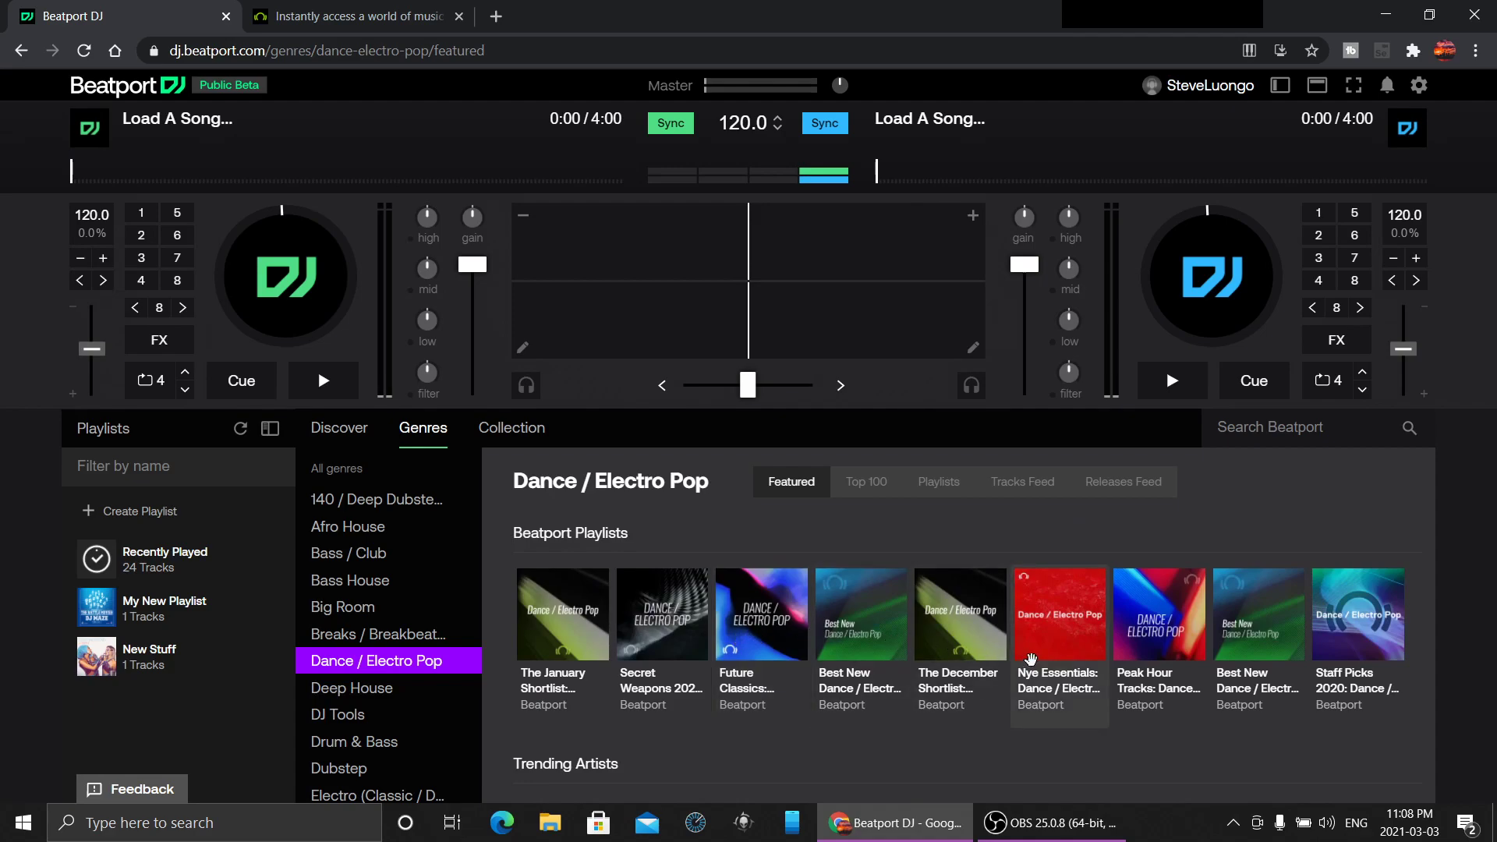
From the Deep House chart, go to Claude VonStroke's artist page and load Fly Guy onto deck B.
click(348, 689)
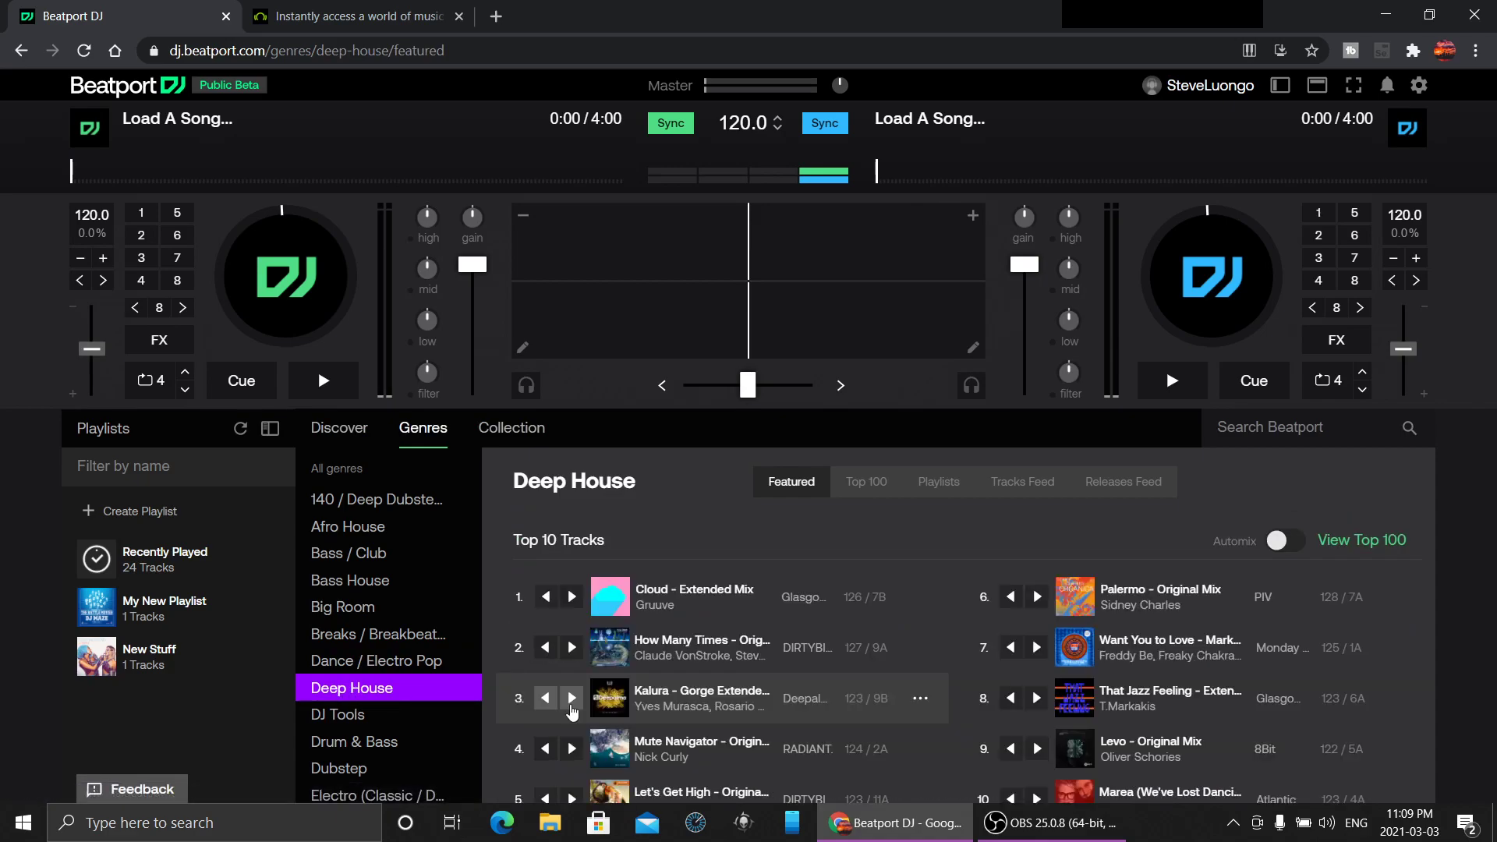
click(716, 657)
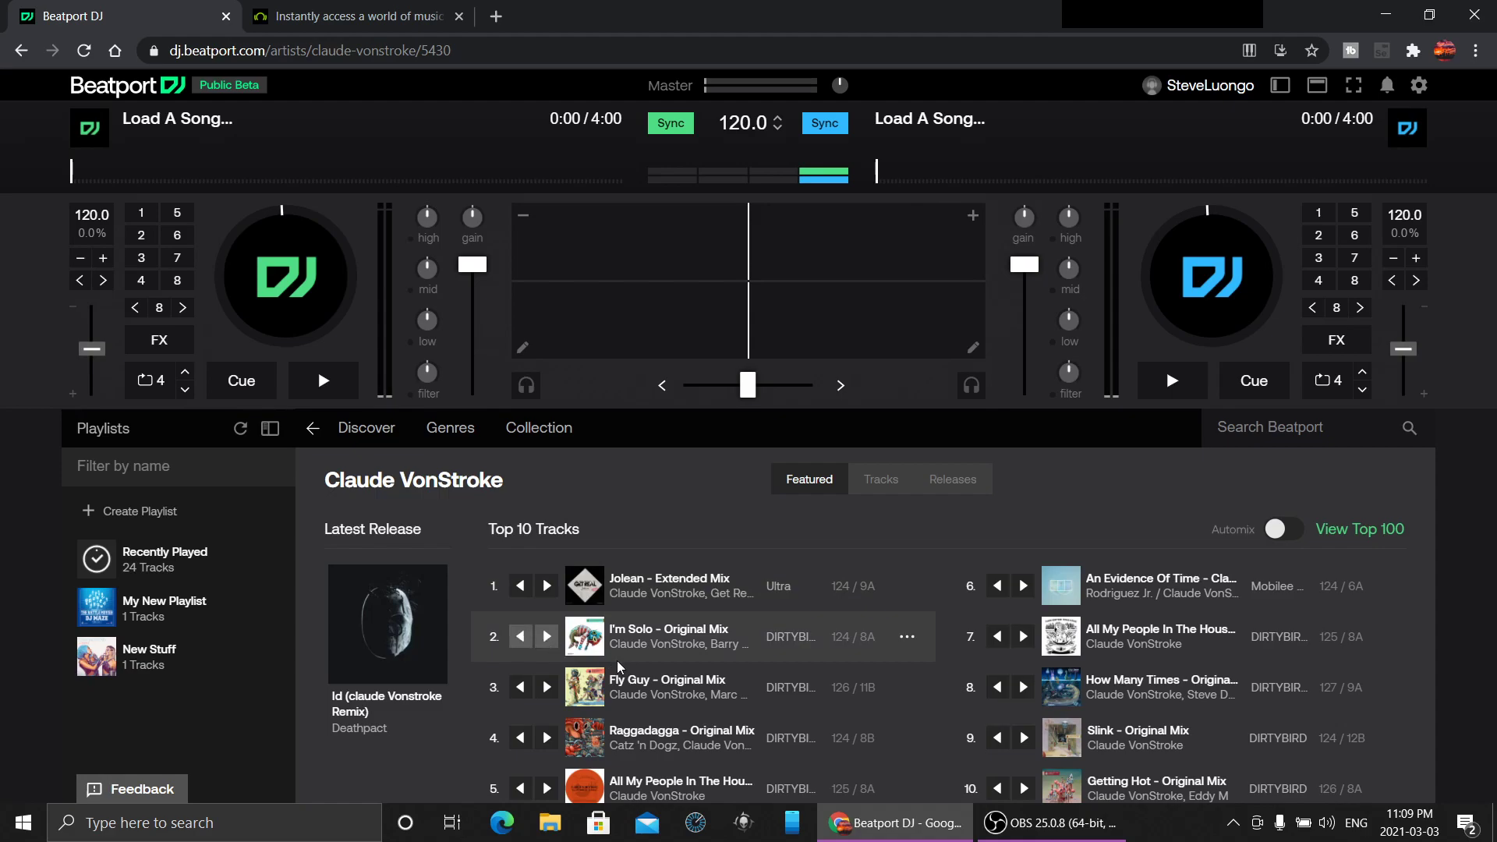
click(548, 688)
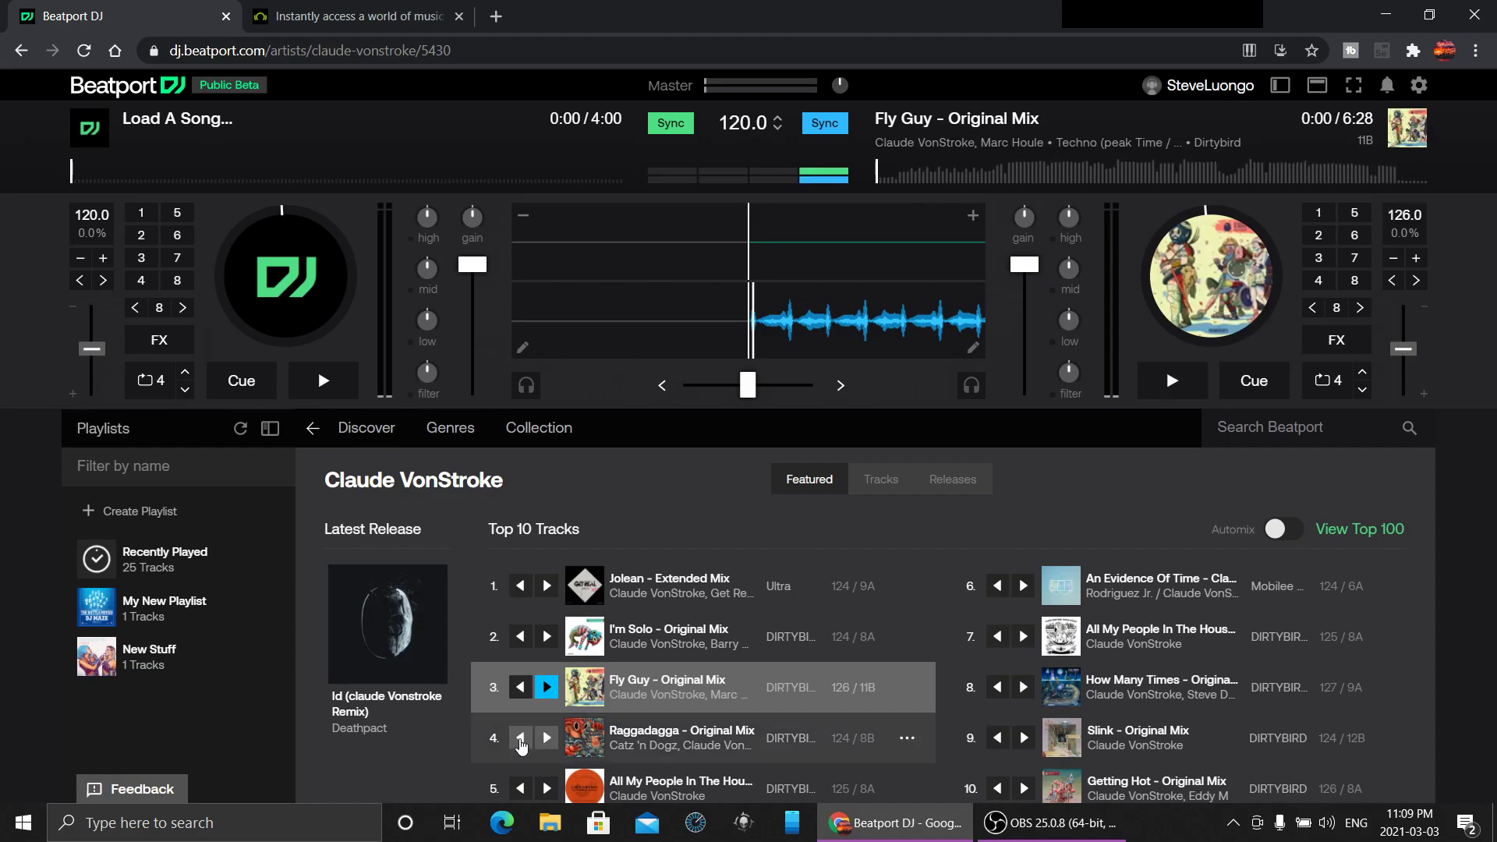
Load Raggadagga onto deck A, then briefly play and stop it.
click(520, 738)
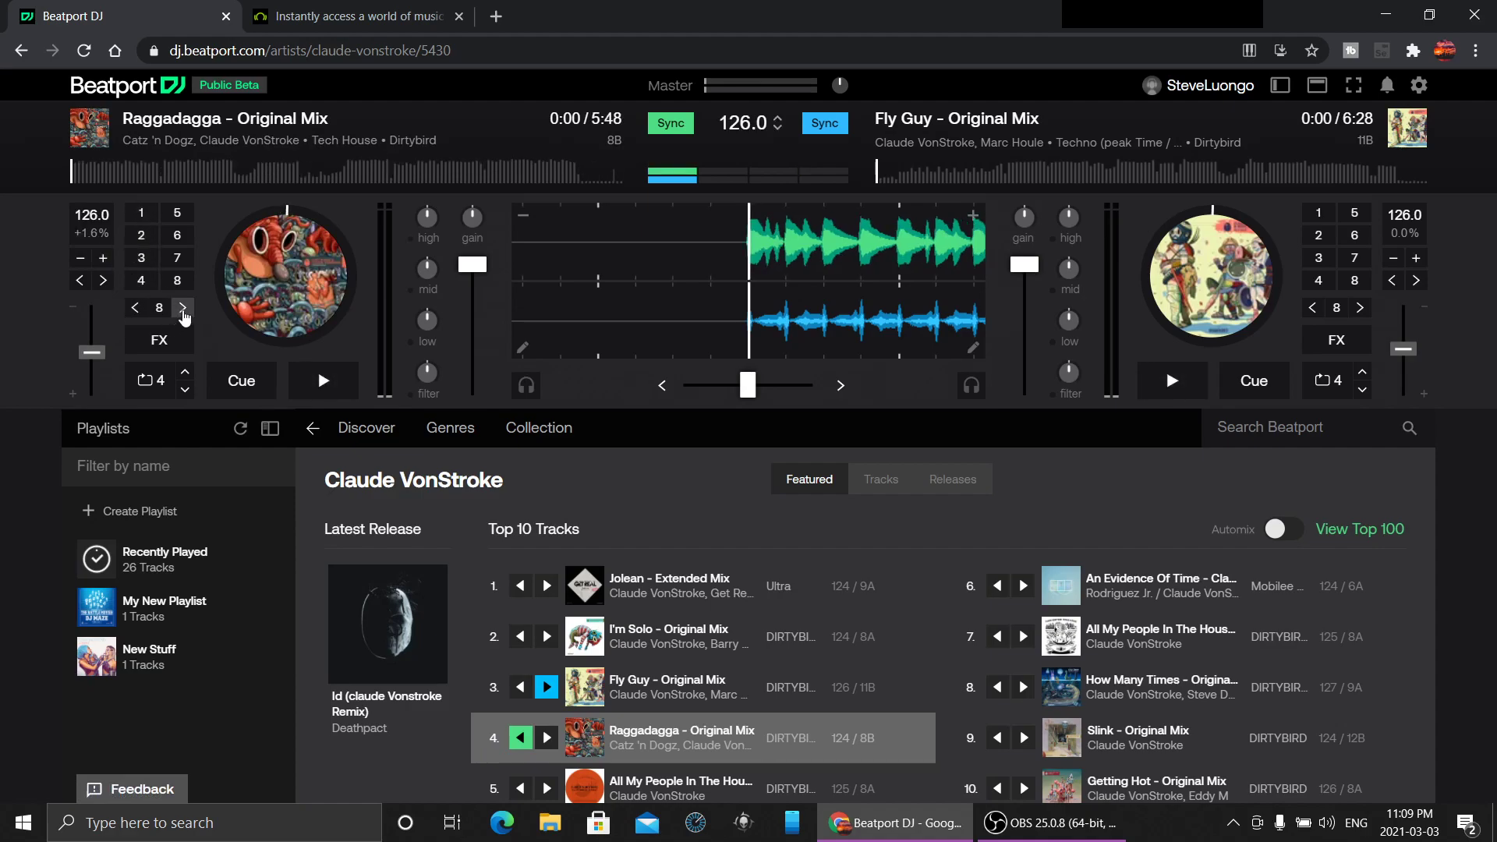
key(space)
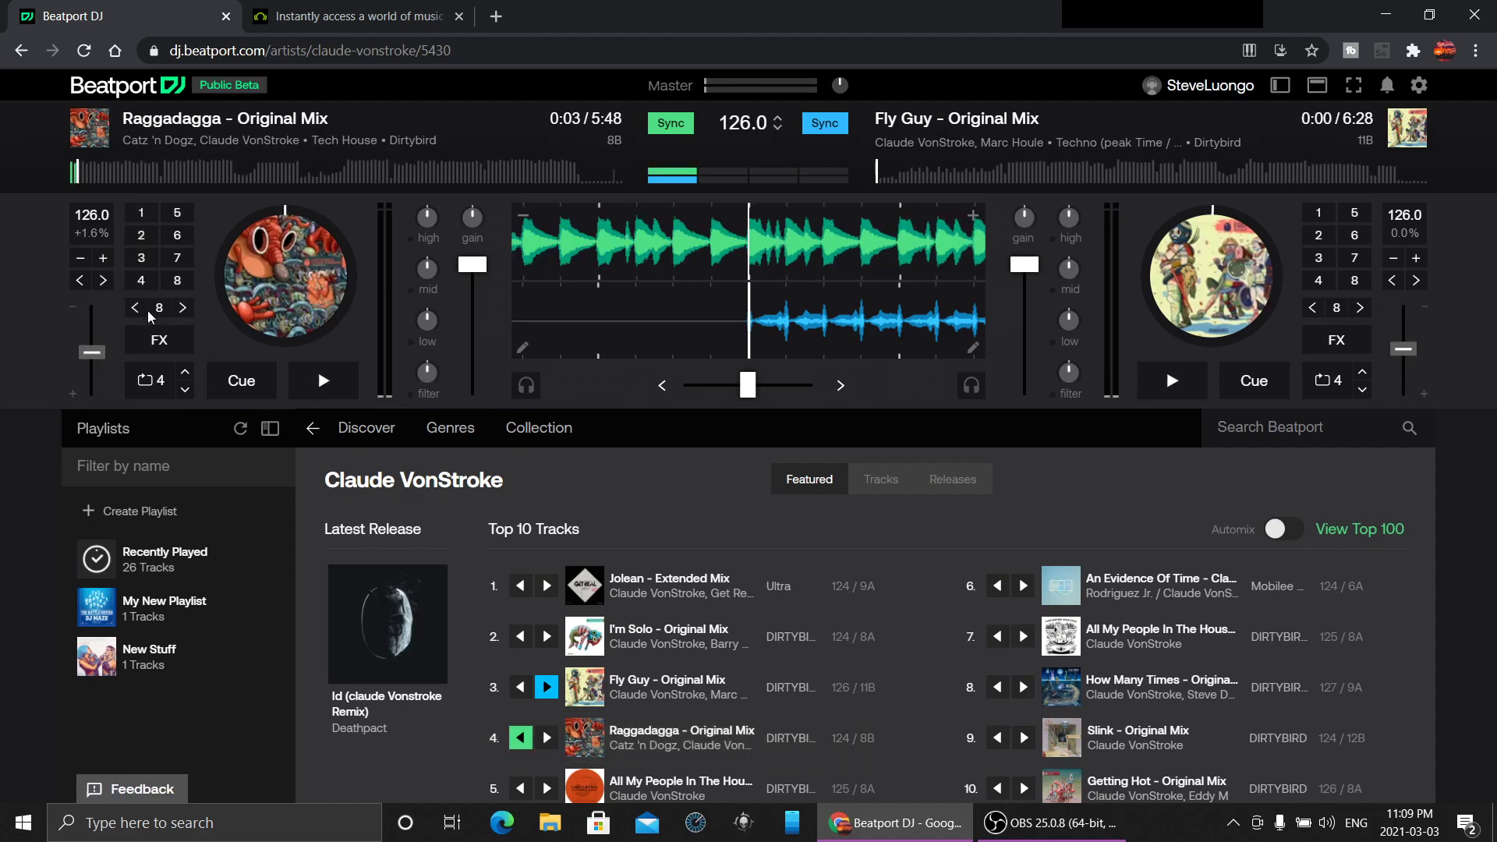
key(space)
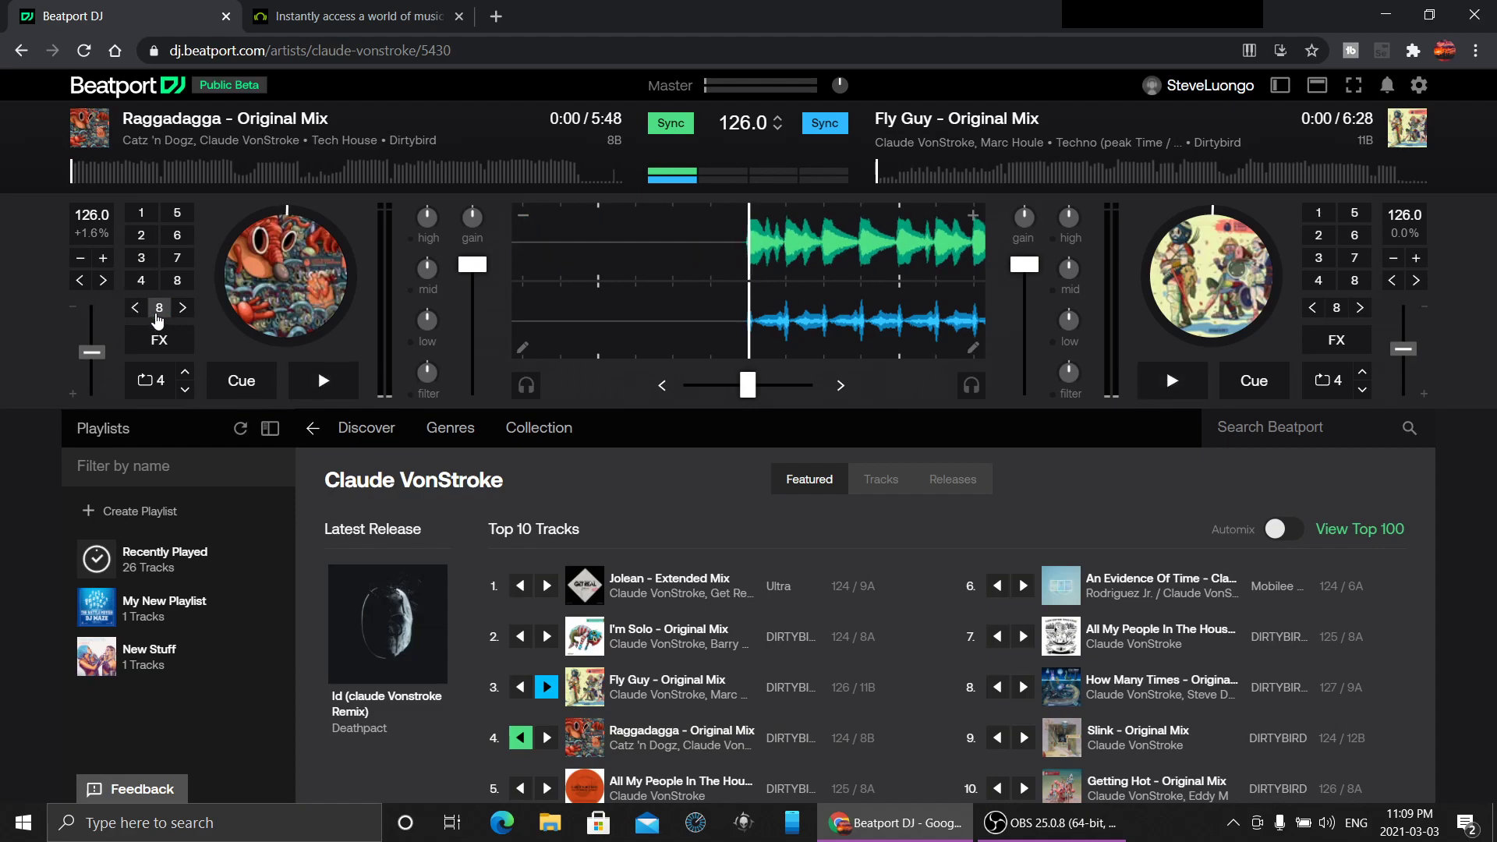
Raise deck A's jump size to 32 and loop length to 32 beats, leaving looping off.
key(space)
click(181, 307)
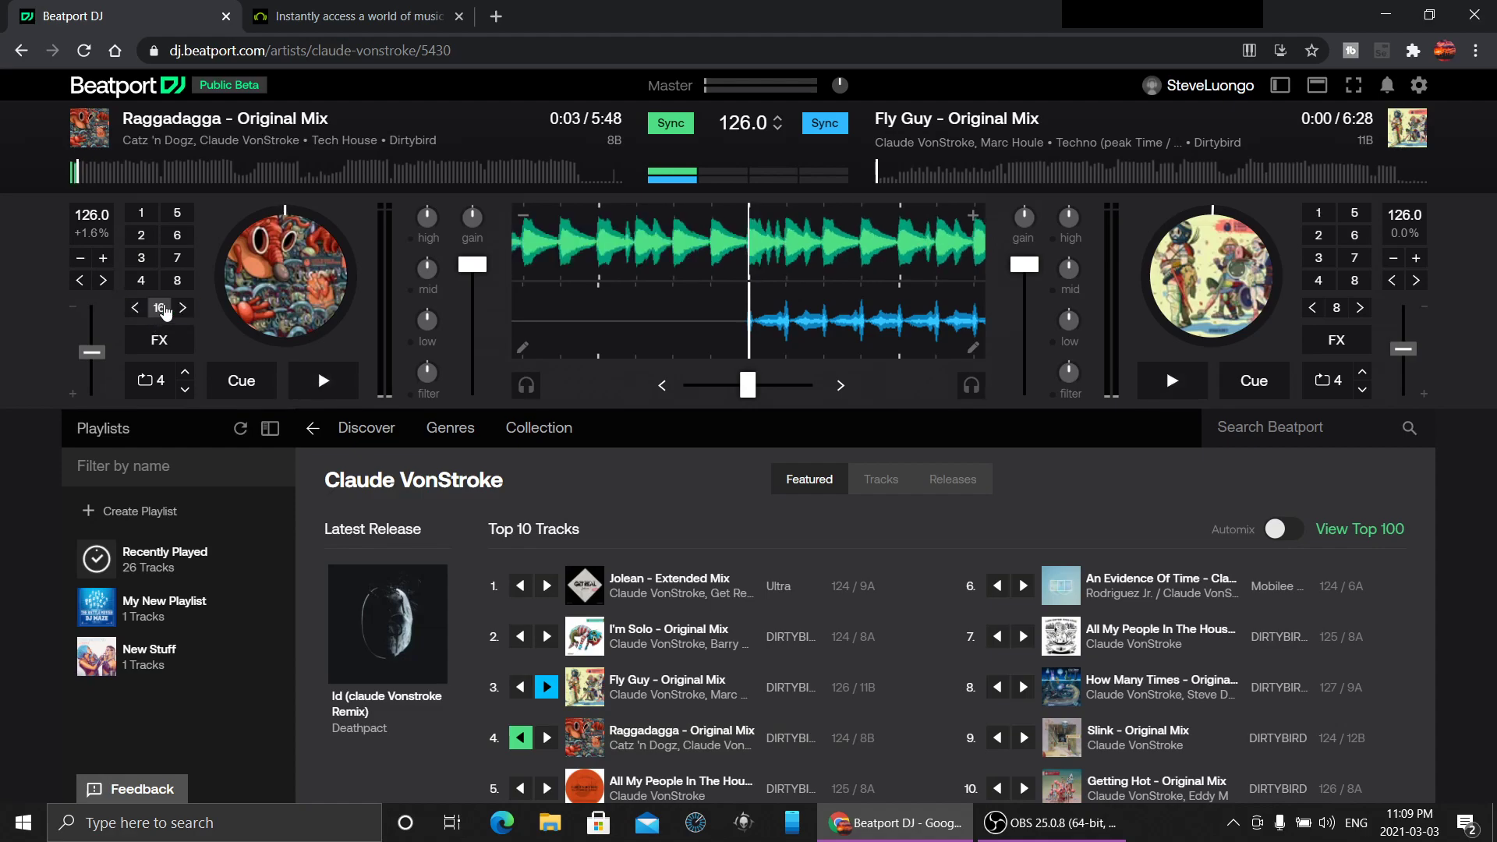
click(160, 309)
click(159, 392)
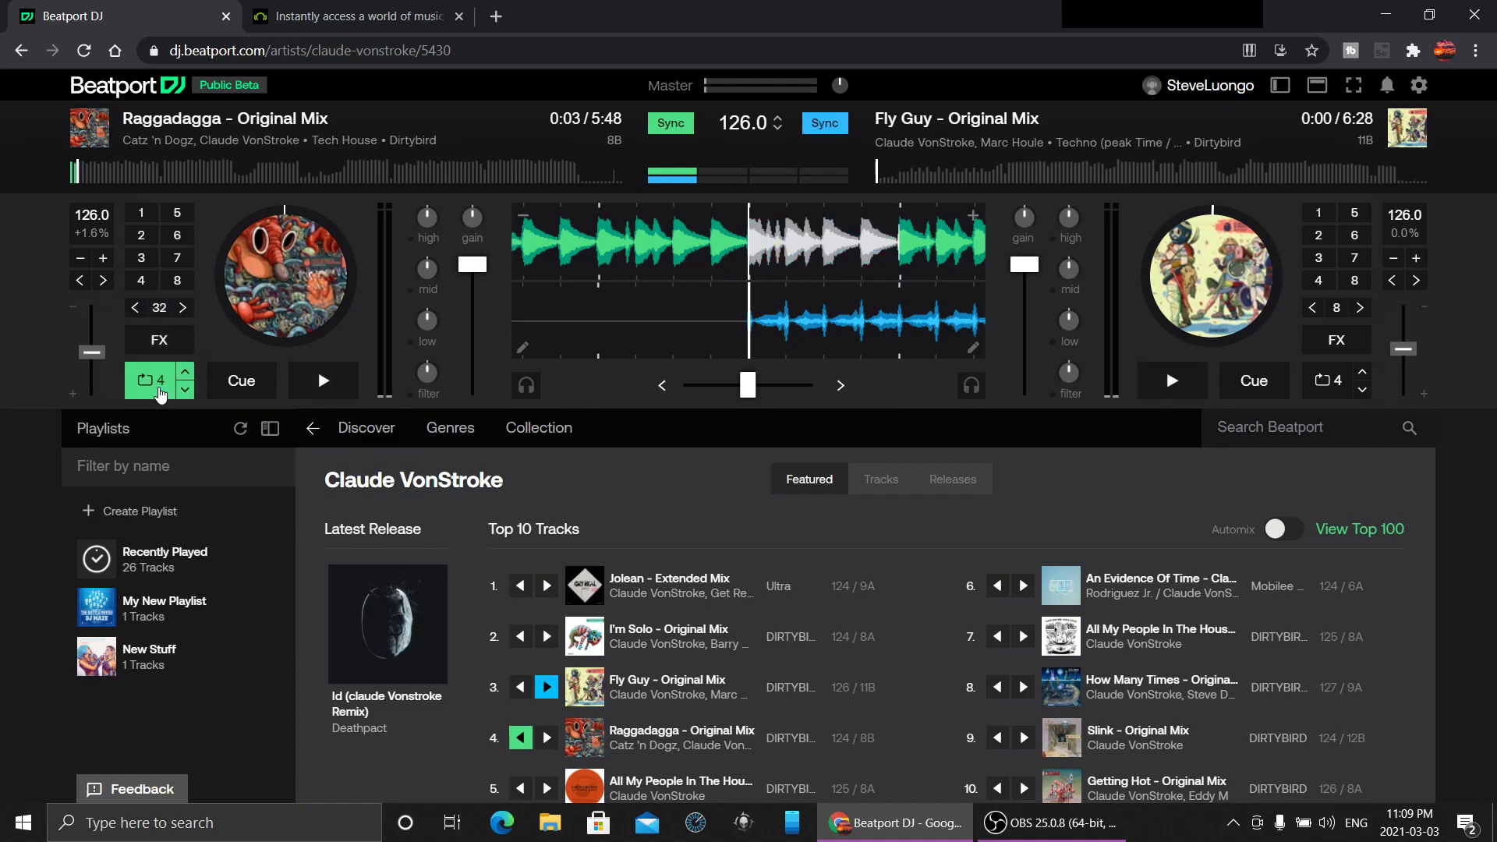
click(145, 396)
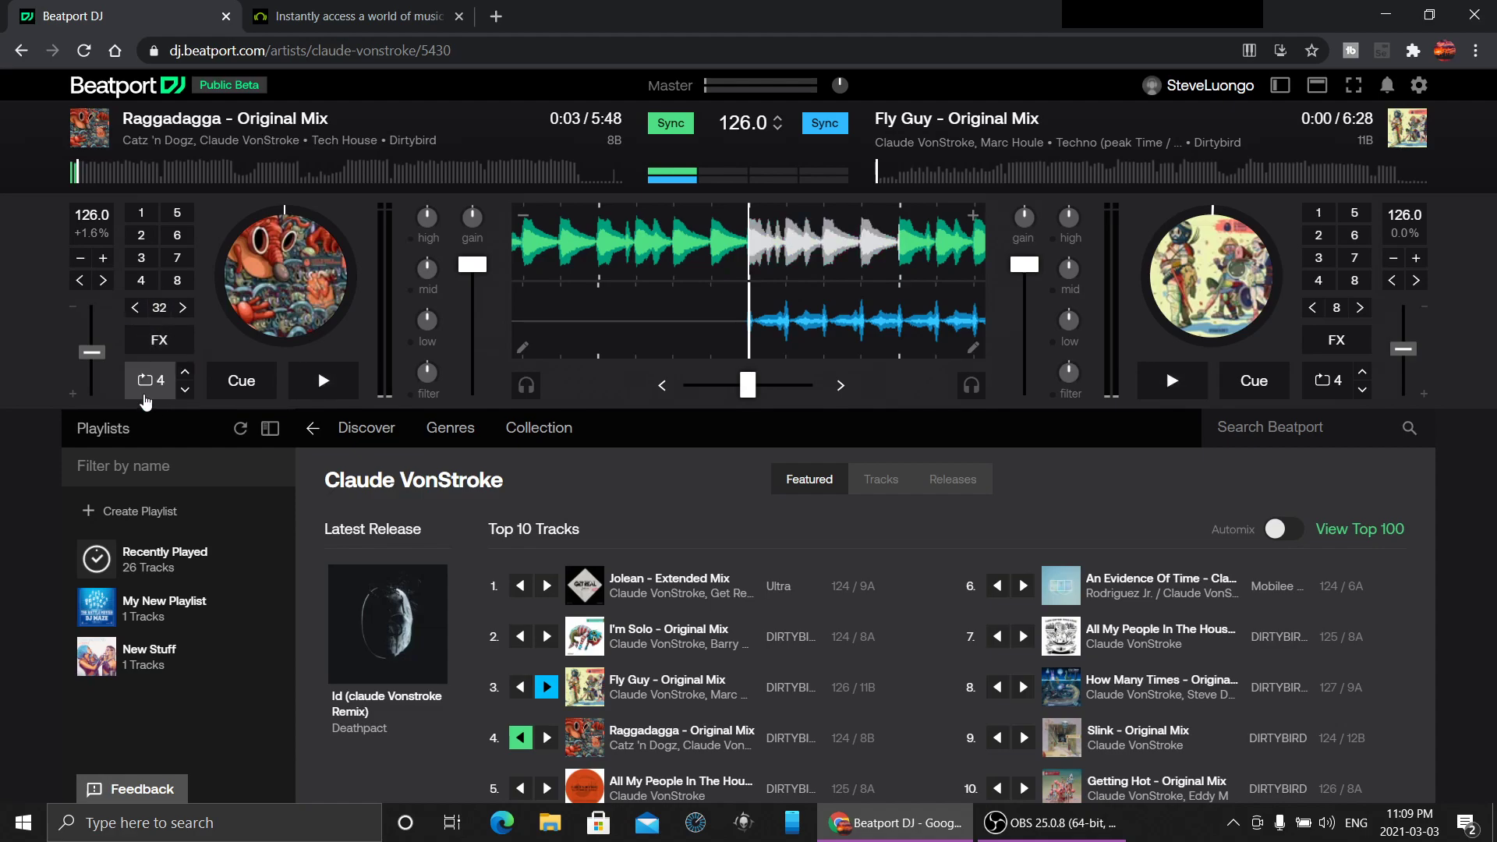
click(185, 371)
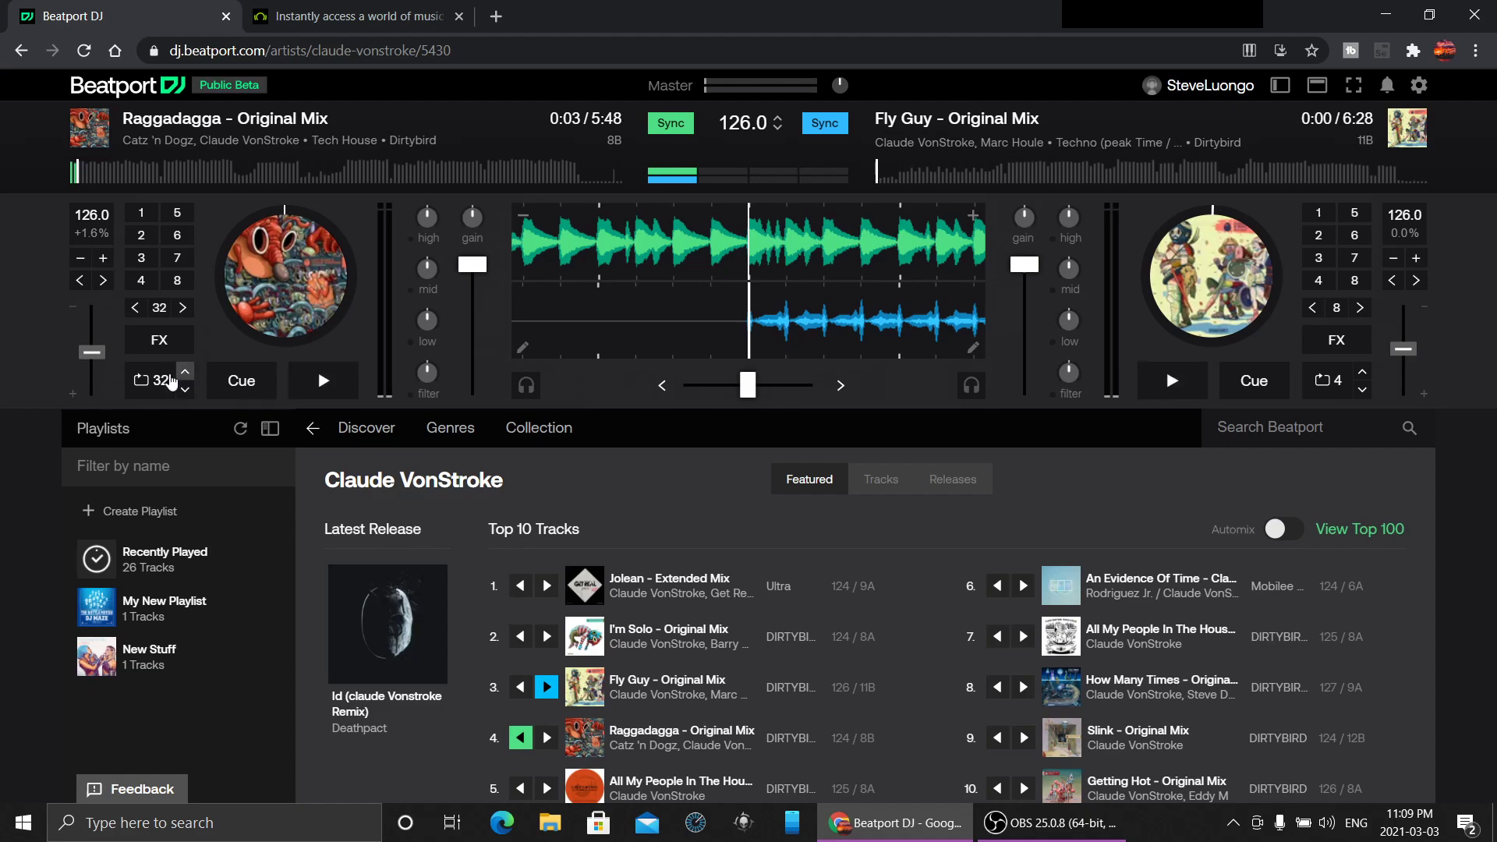
click(165, 382)
click(165, 382)
In Settings, change the MIDI device from CDJ-3000 to Numark NS7 II MIDI.
click(1422, 87)
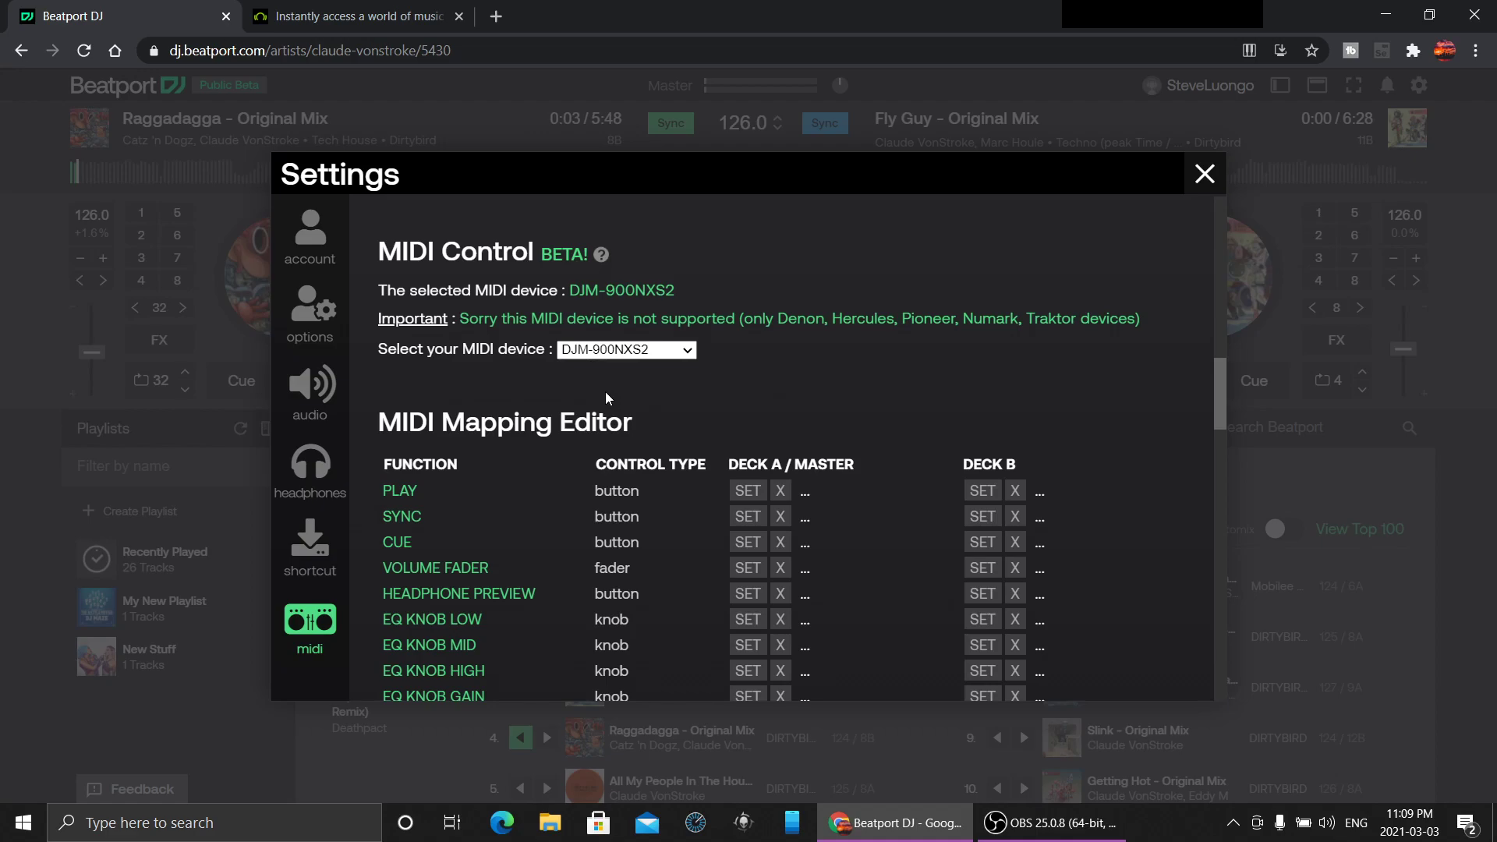
click(669, 350)
click(647, 371)
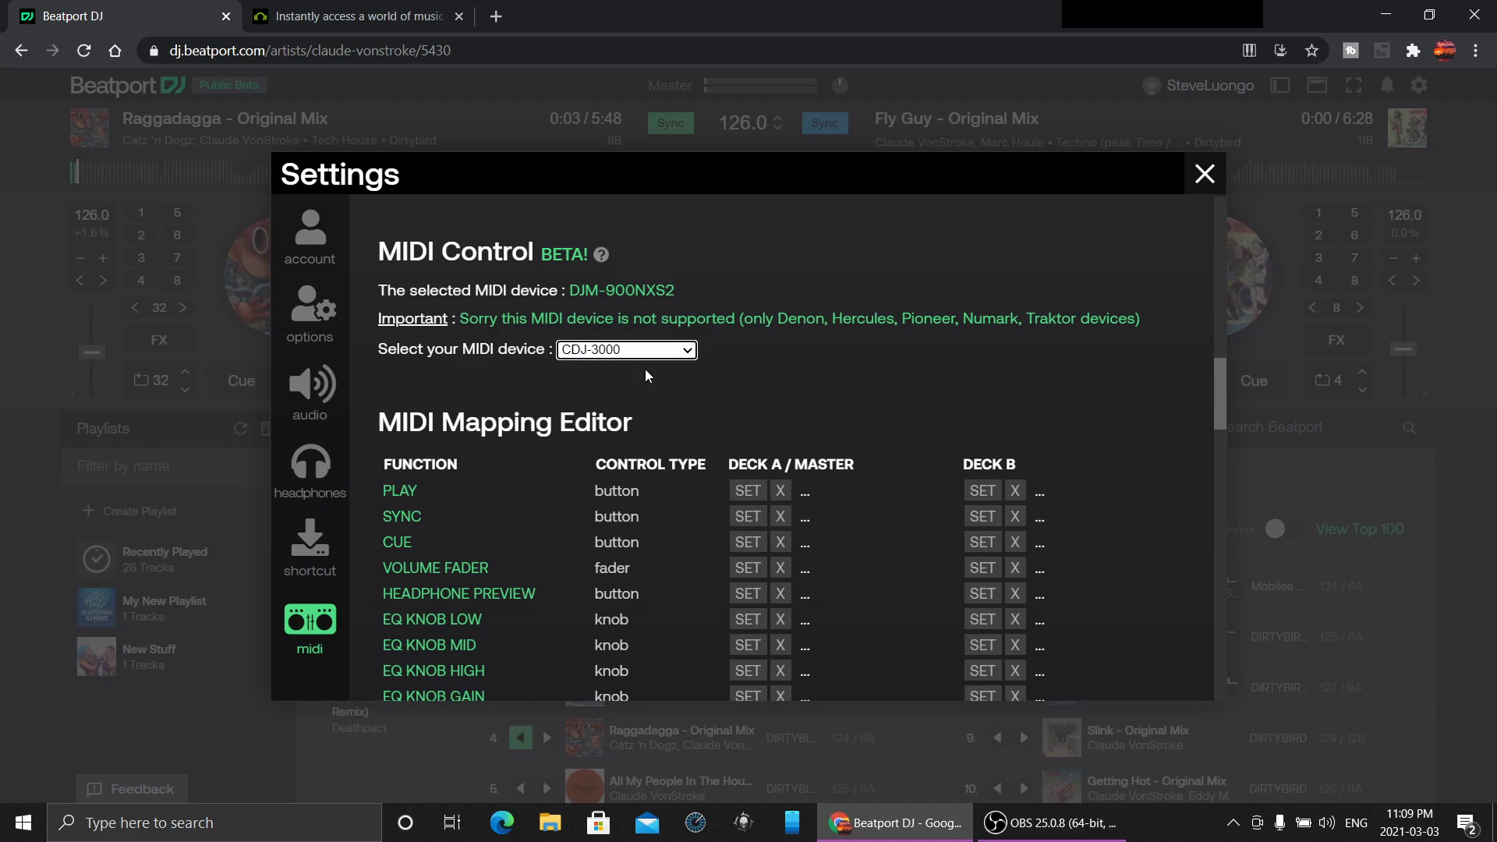
click(687, 352)
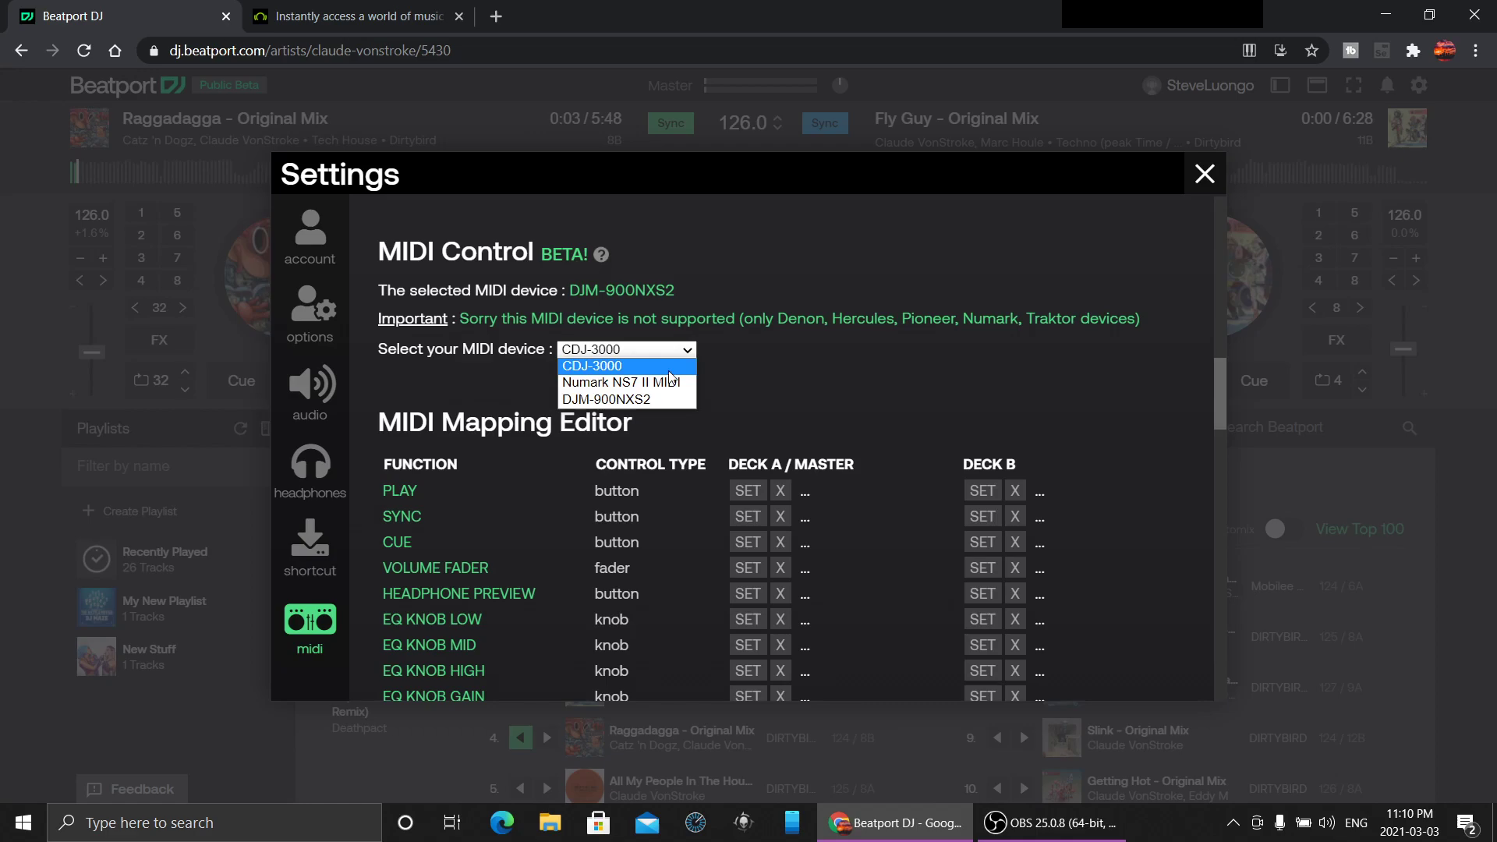
click(665, 383)
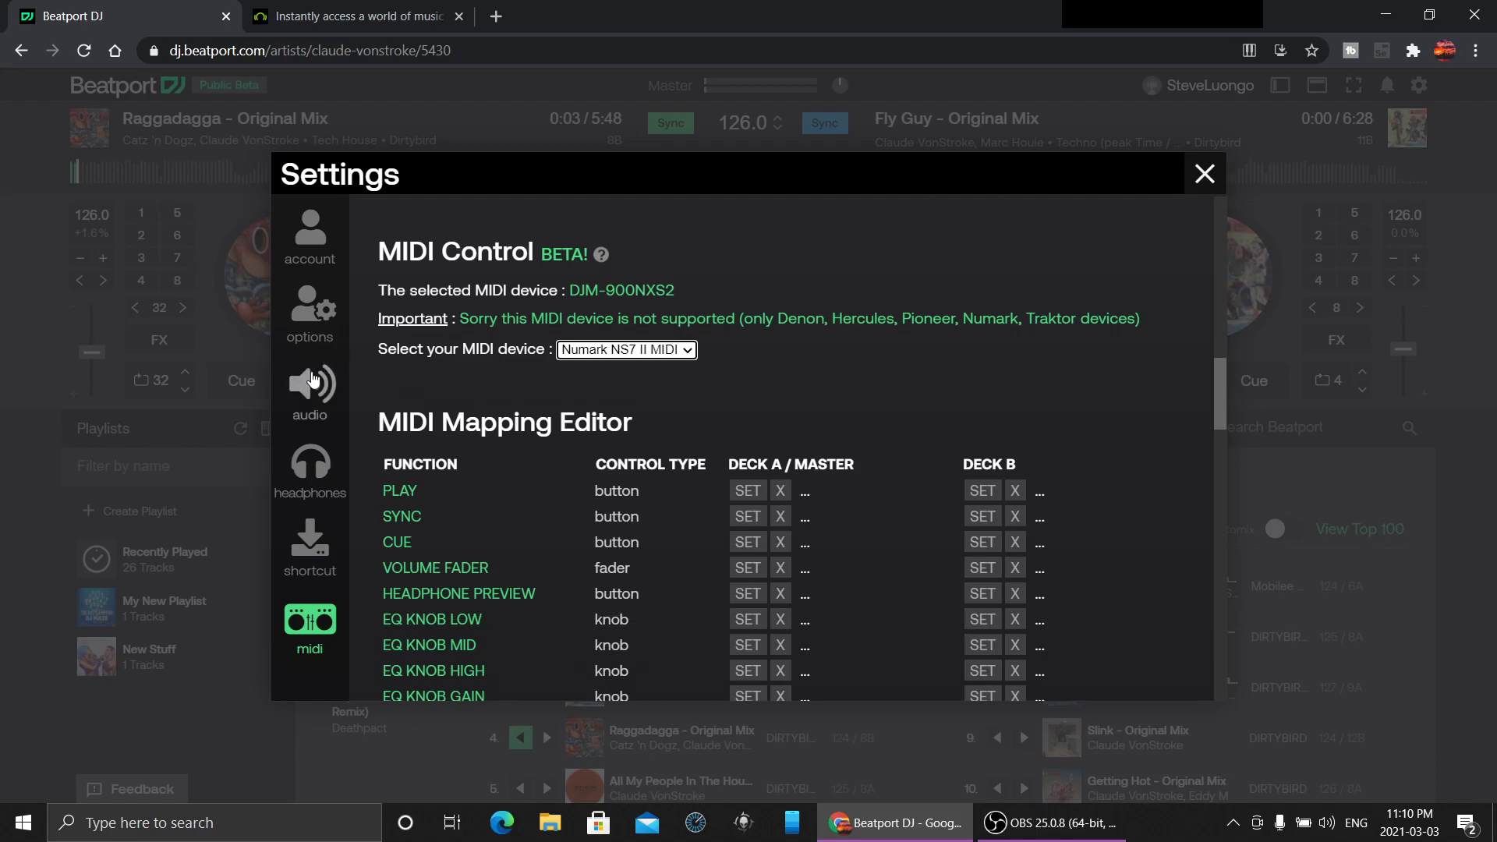
Review the headphones and audio settings pages, then close Settings.
click(315, 463)
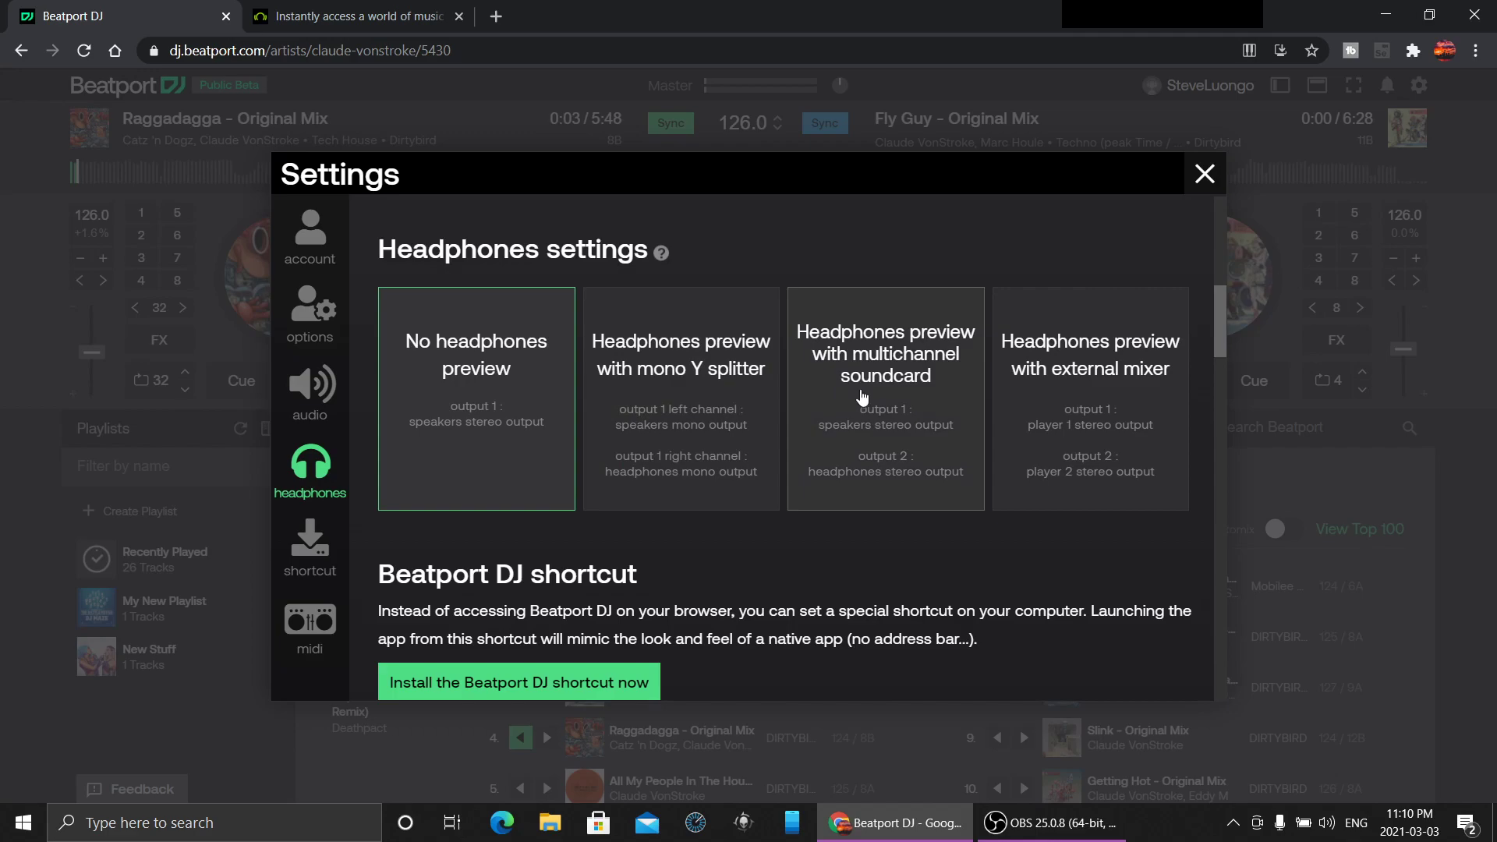
click(312, 393)
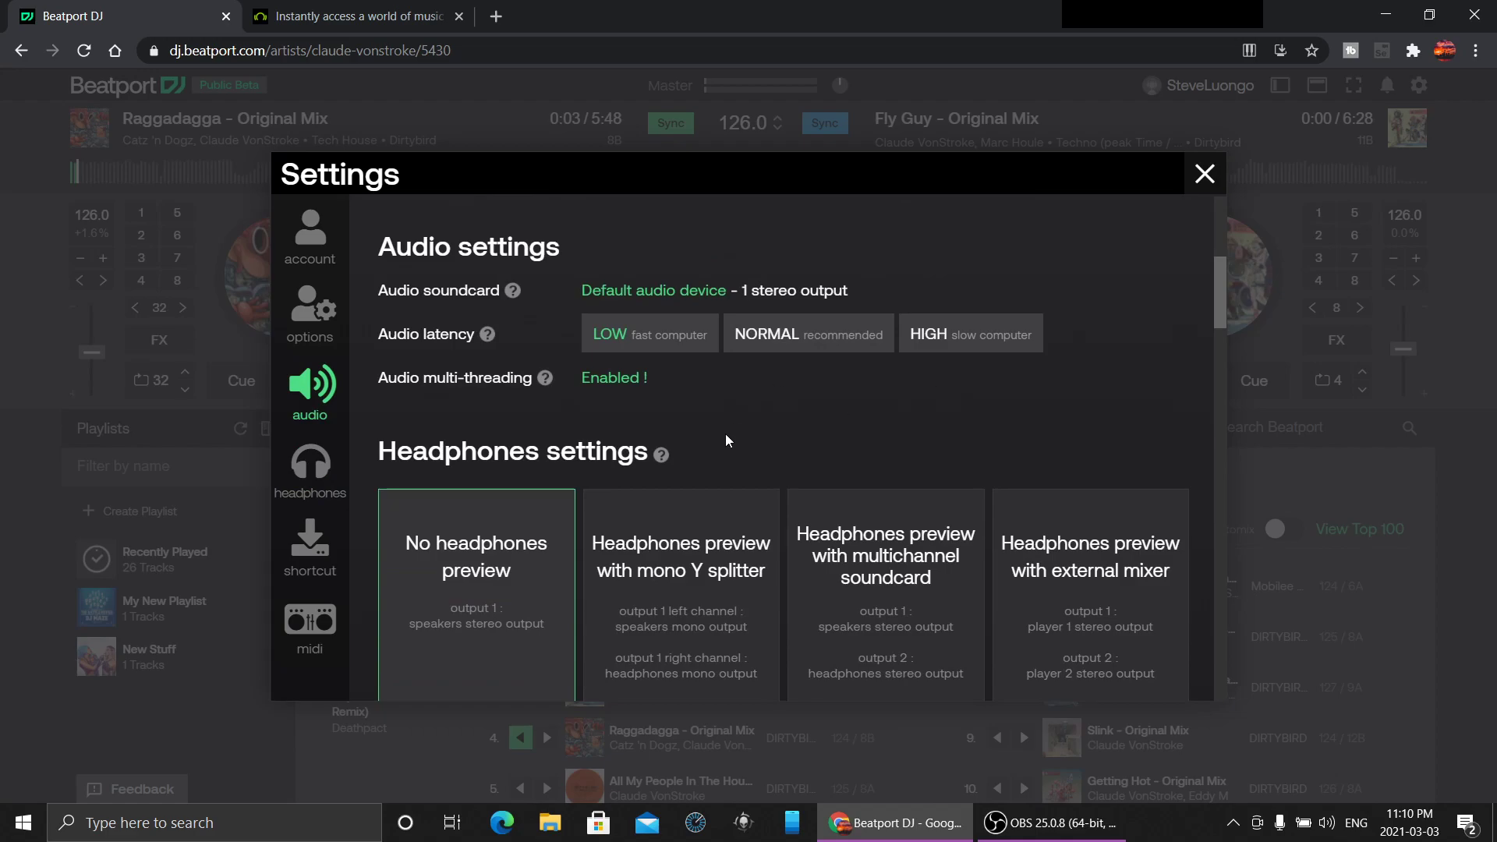
click(1206, 173)
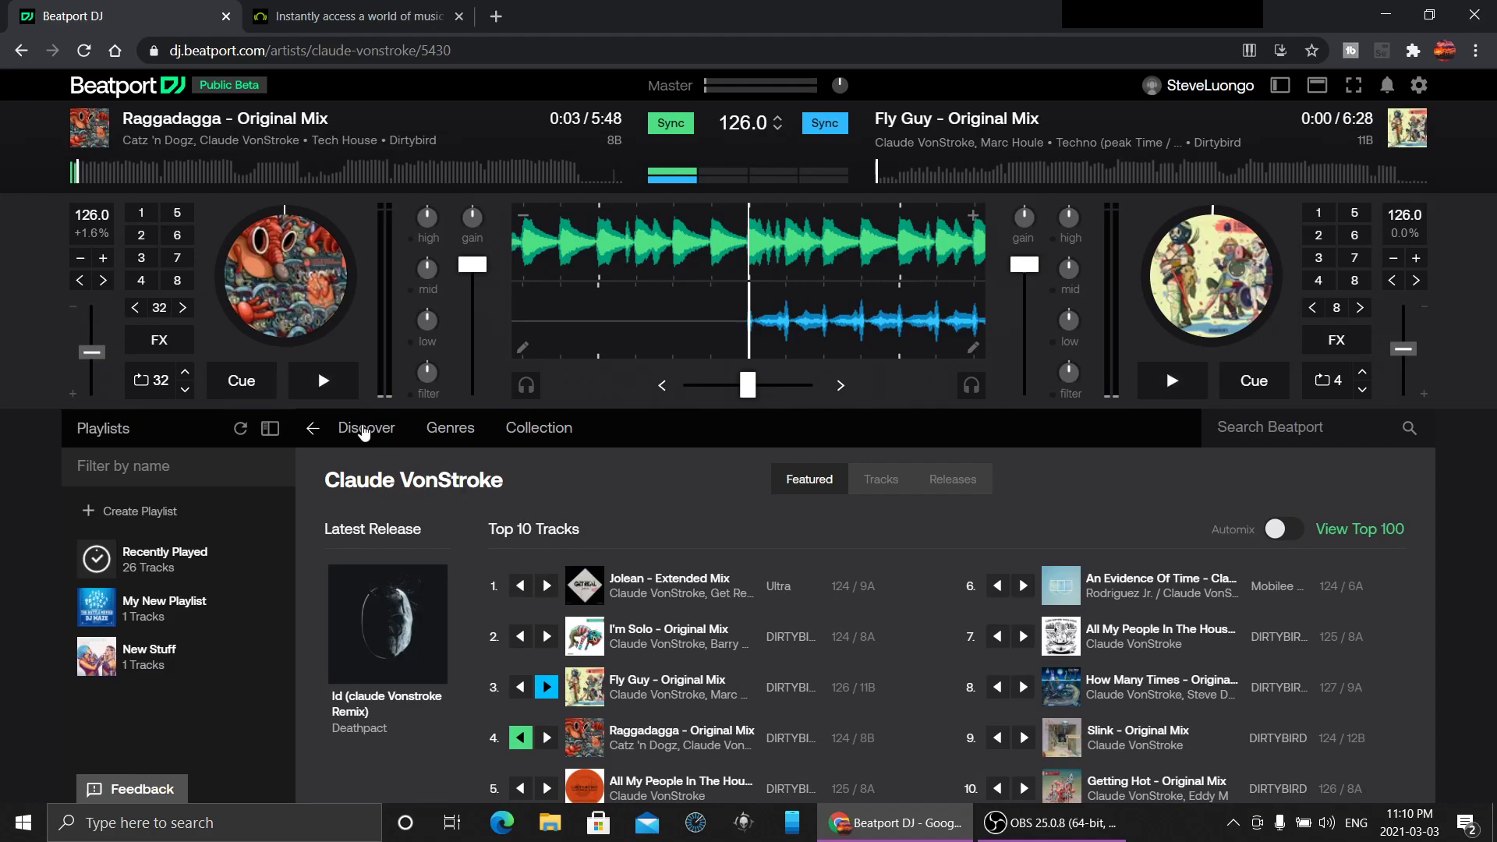
Load Tomb Raver – Original Mix from the Breaks / Breakbeat chart onto deck B.
click(447, 431)
mouse_move(445, 431)
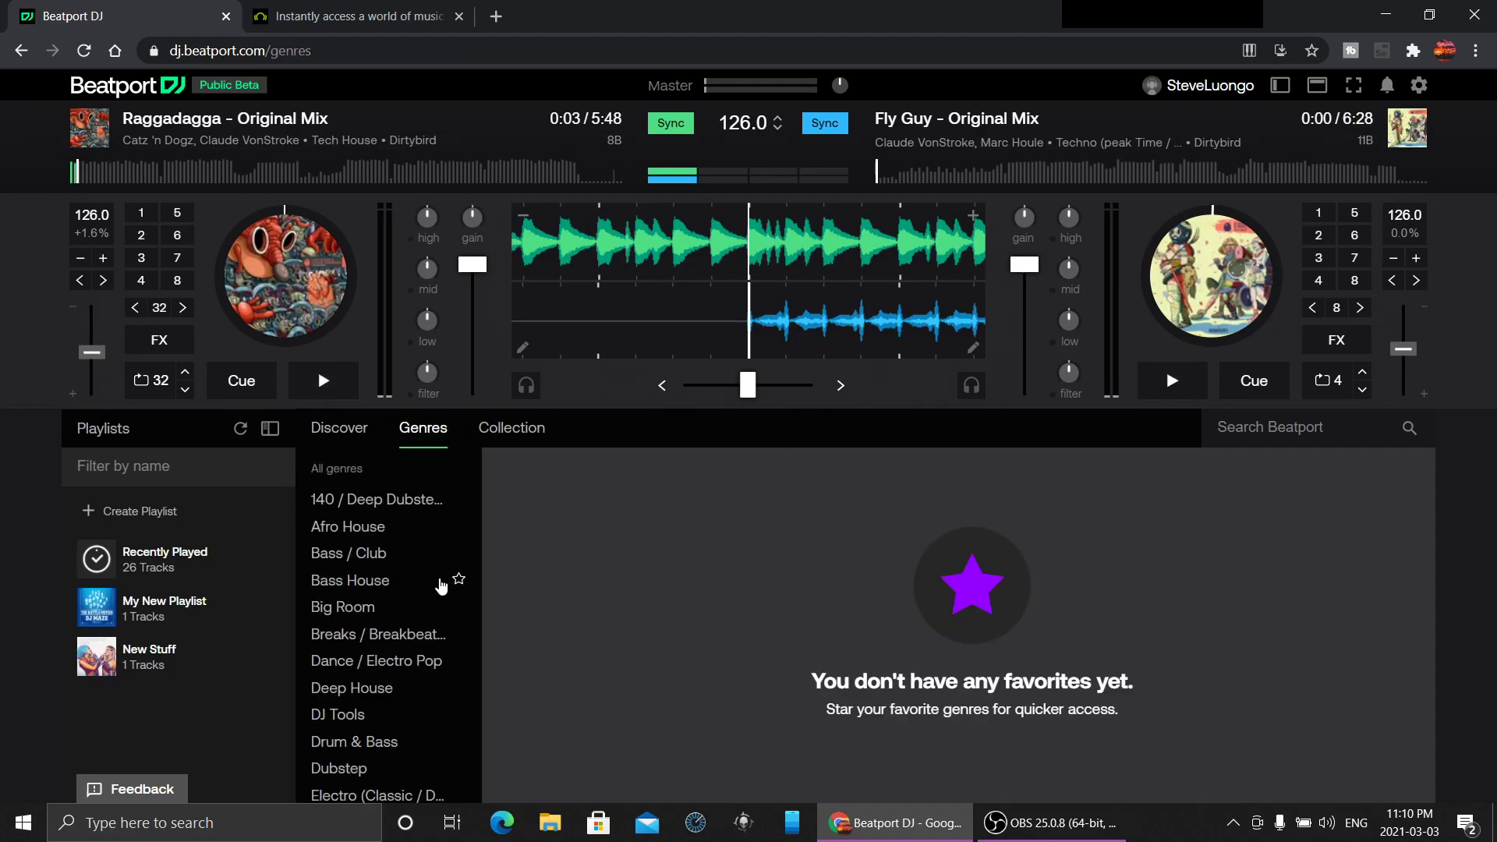
click(356, 637)
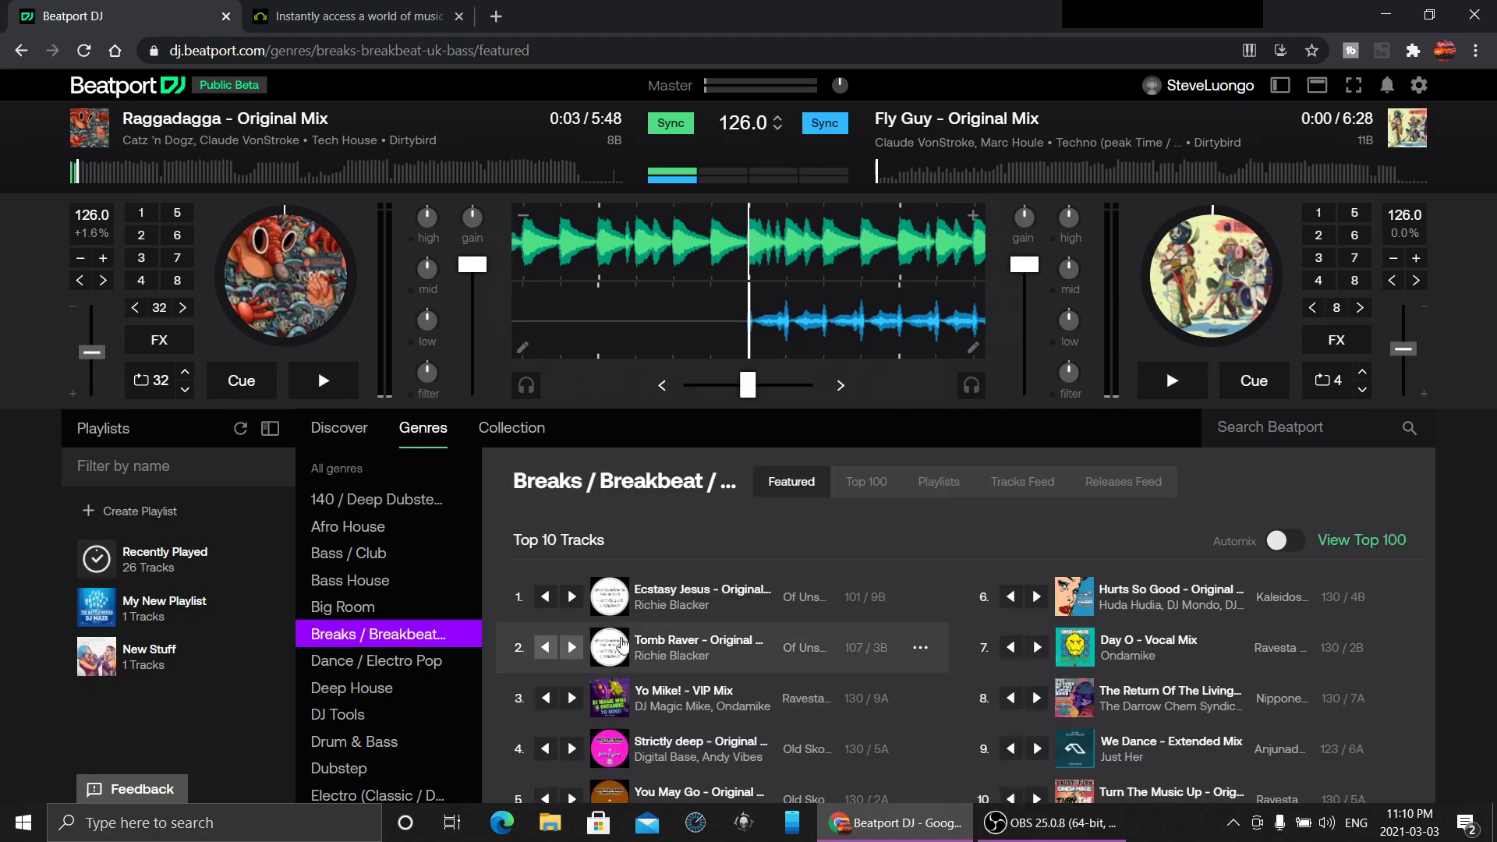
drag(621, 643, 1203, 225)
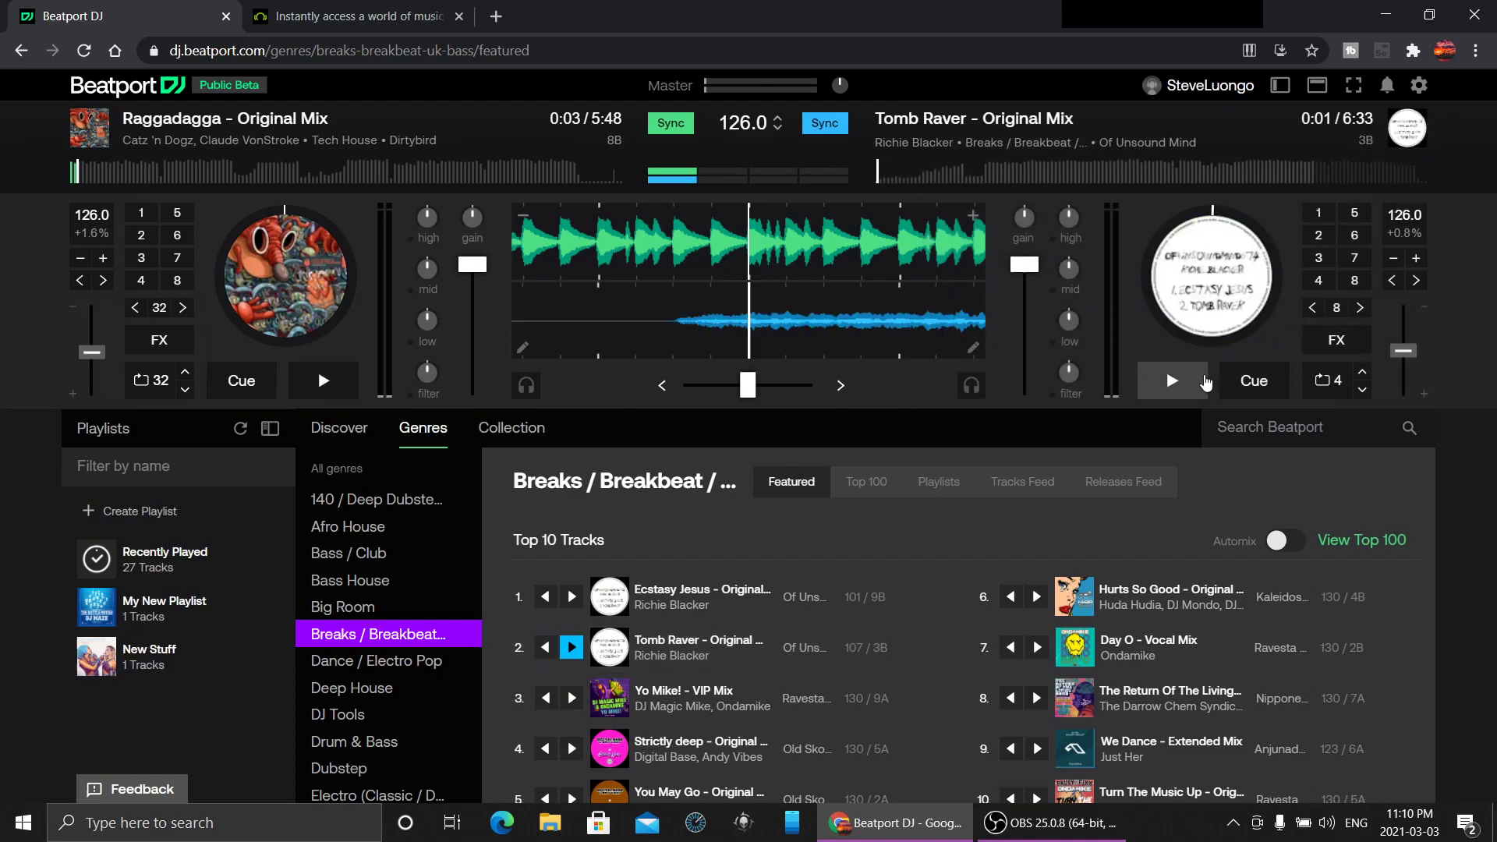
Play deck B, adjust its filter and beatgrid, set hot cue 2, and pause at 0:18.
click(1200, 382)
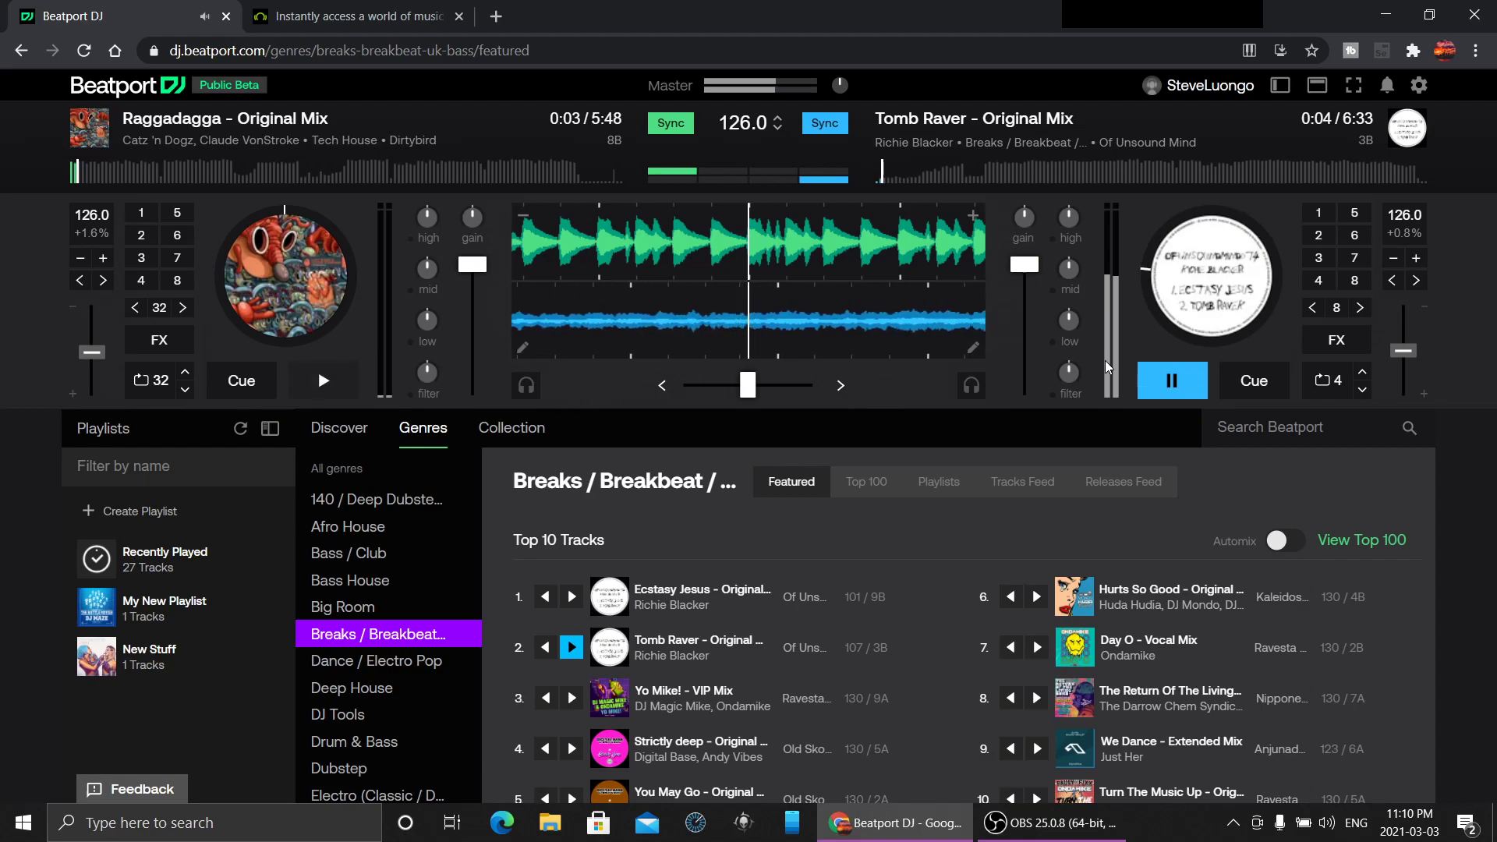
drag(1069, 373, 1067, 386)
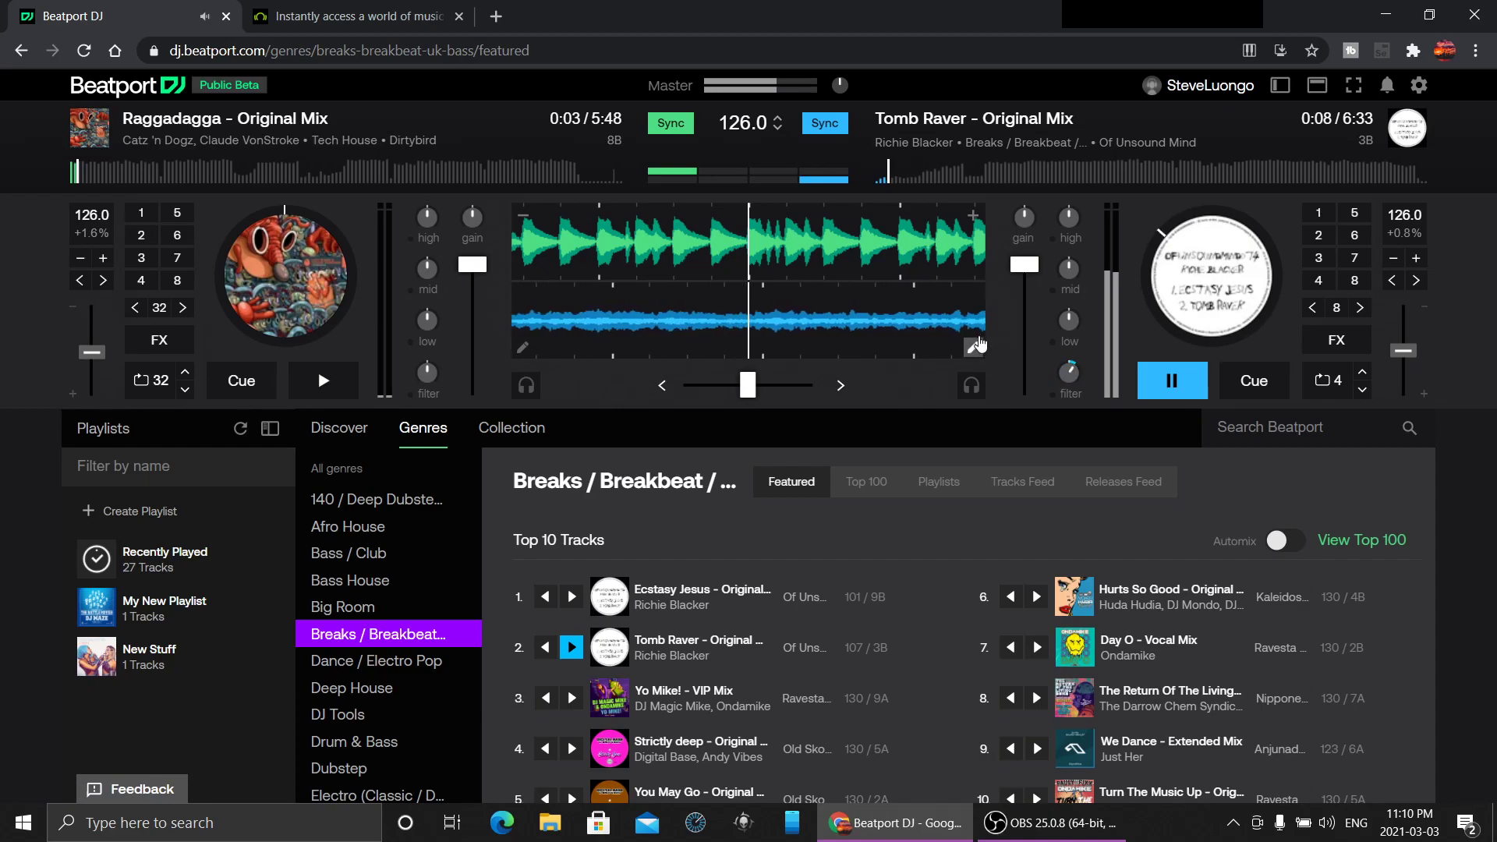
click(974, 346)
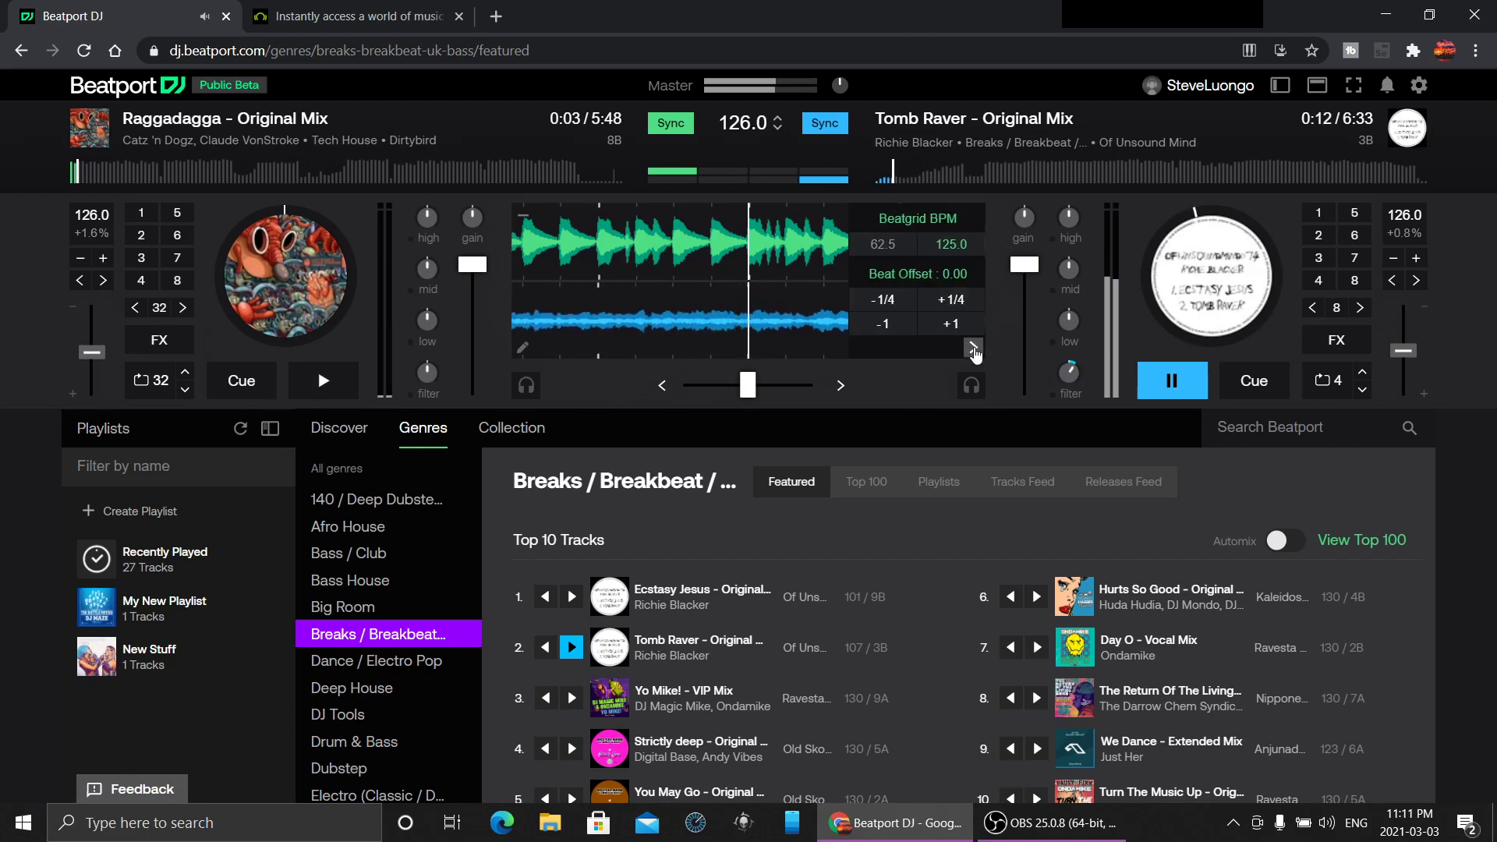
click(972, 347)
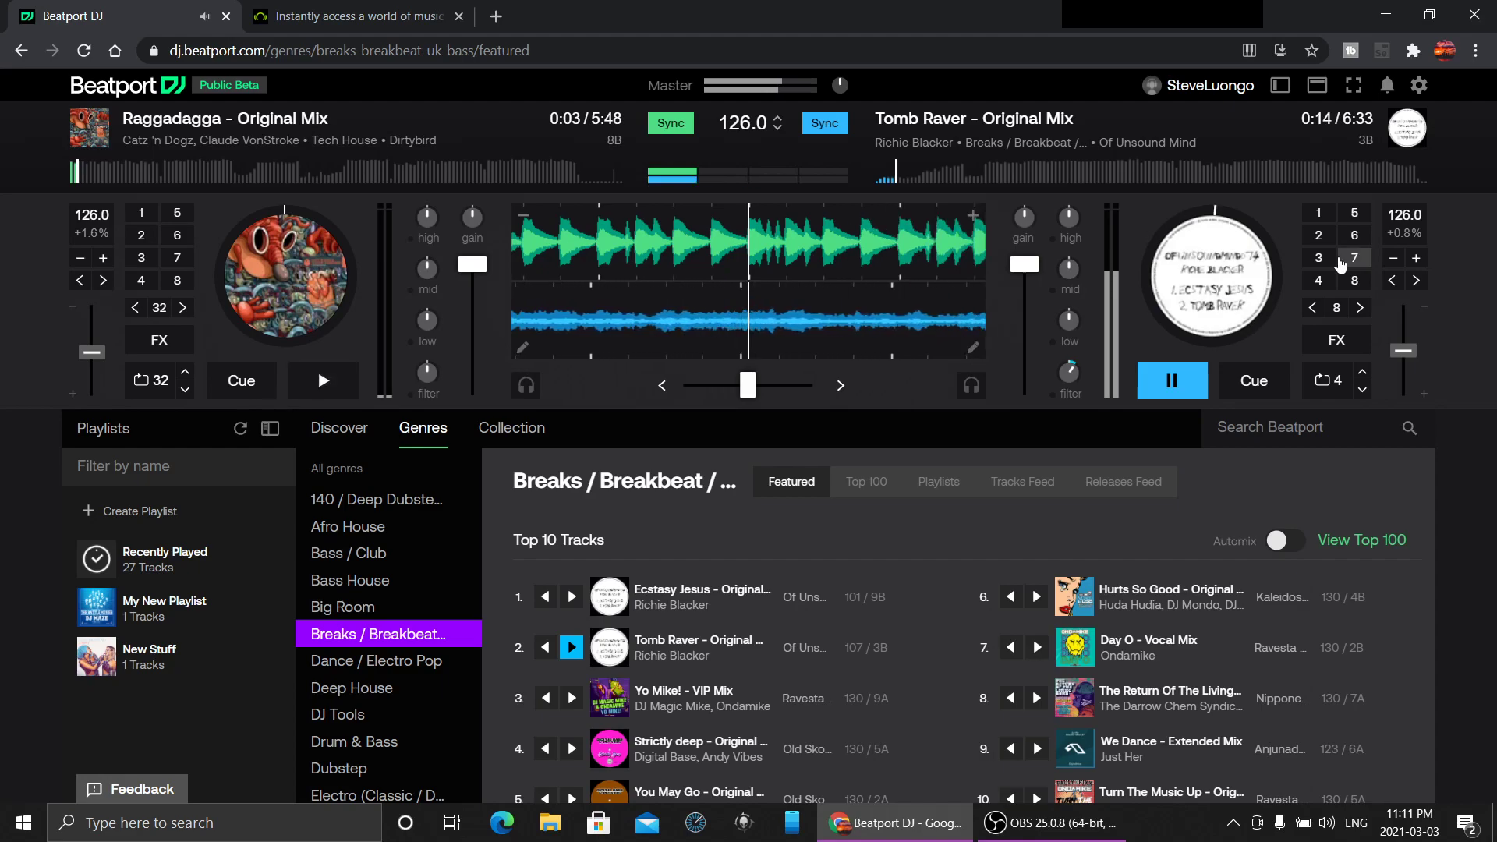
click(1320, 236)
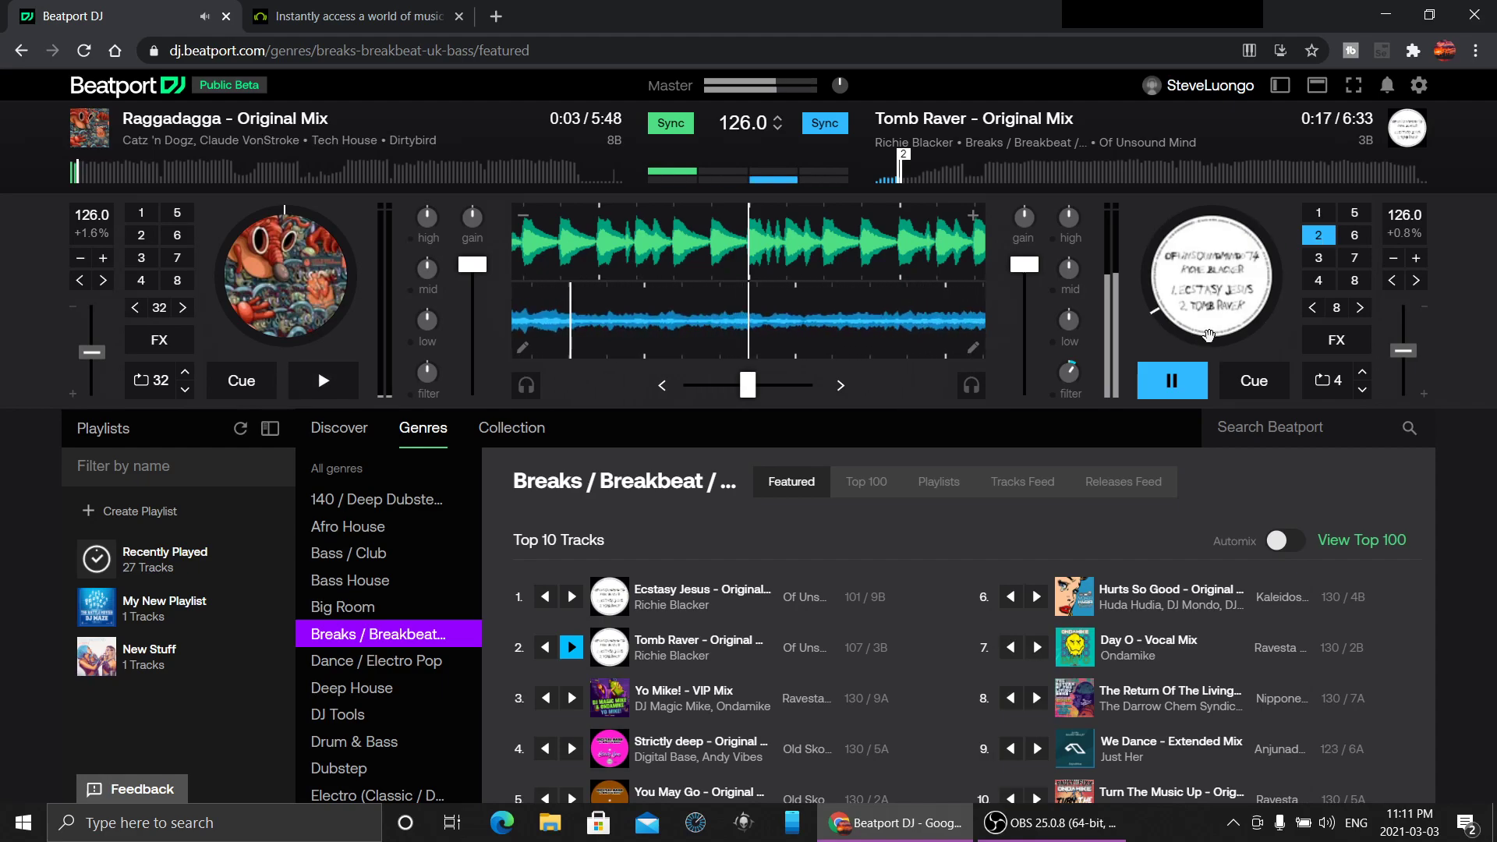
click(1170, 390)
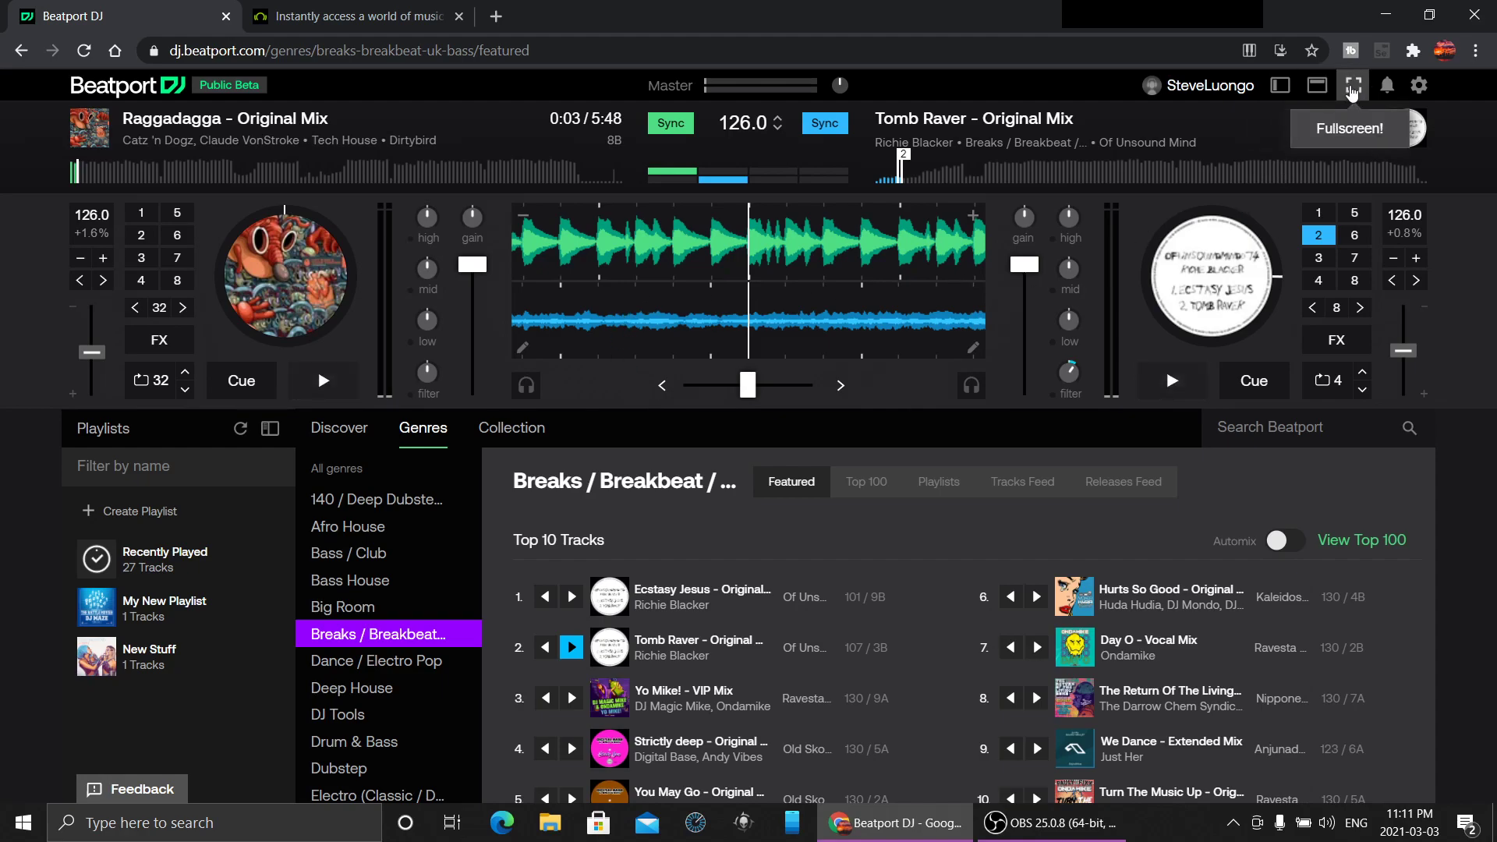
Switch Beatport DJ to fullscreen mode.
click(1352, 88)
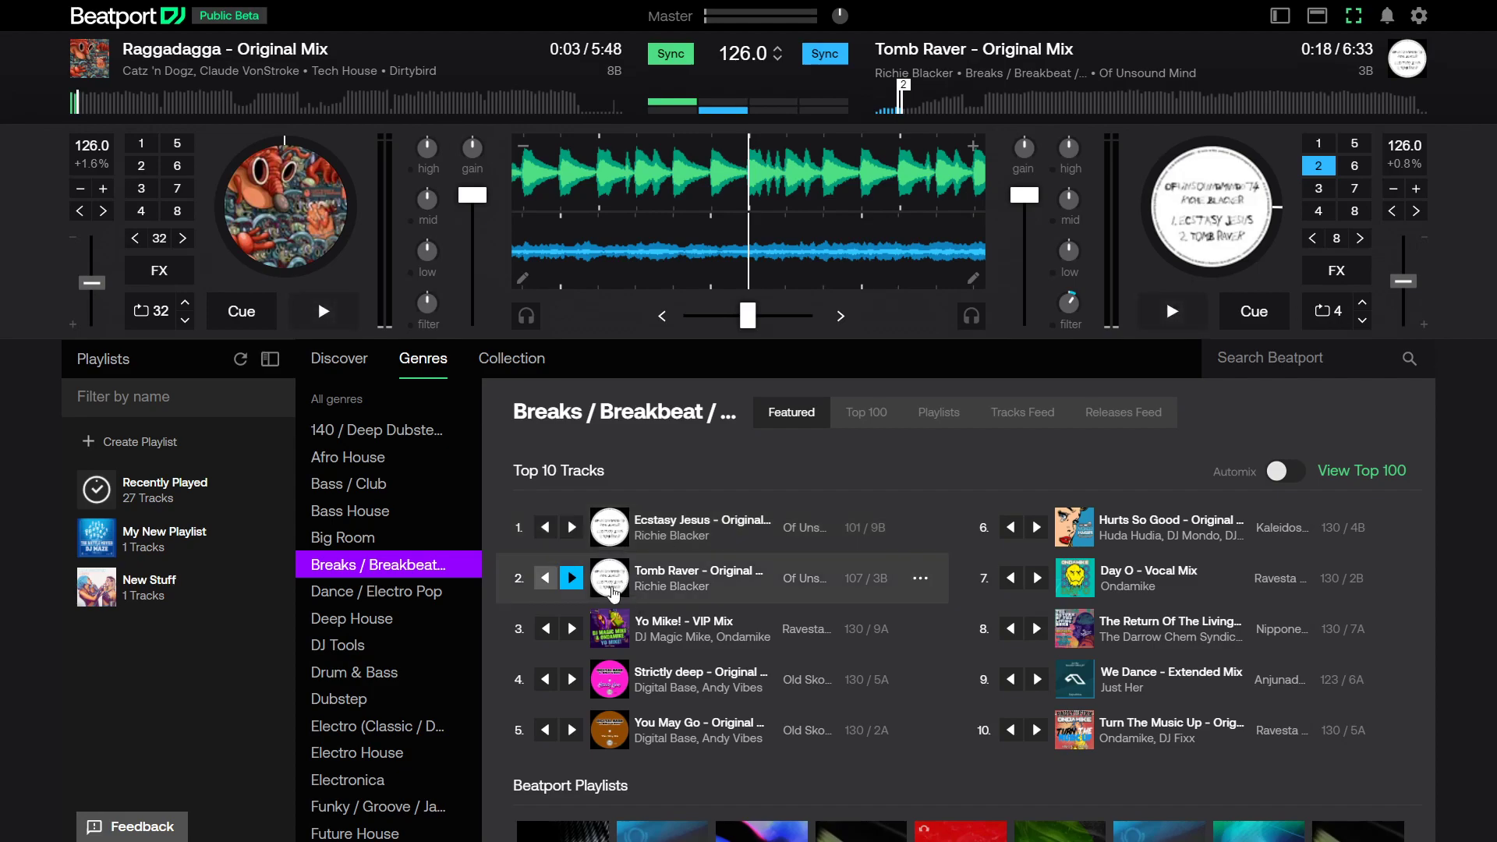
Create a playlist named 'new 1' and add Tomb Raver to it.
click(95, 445)
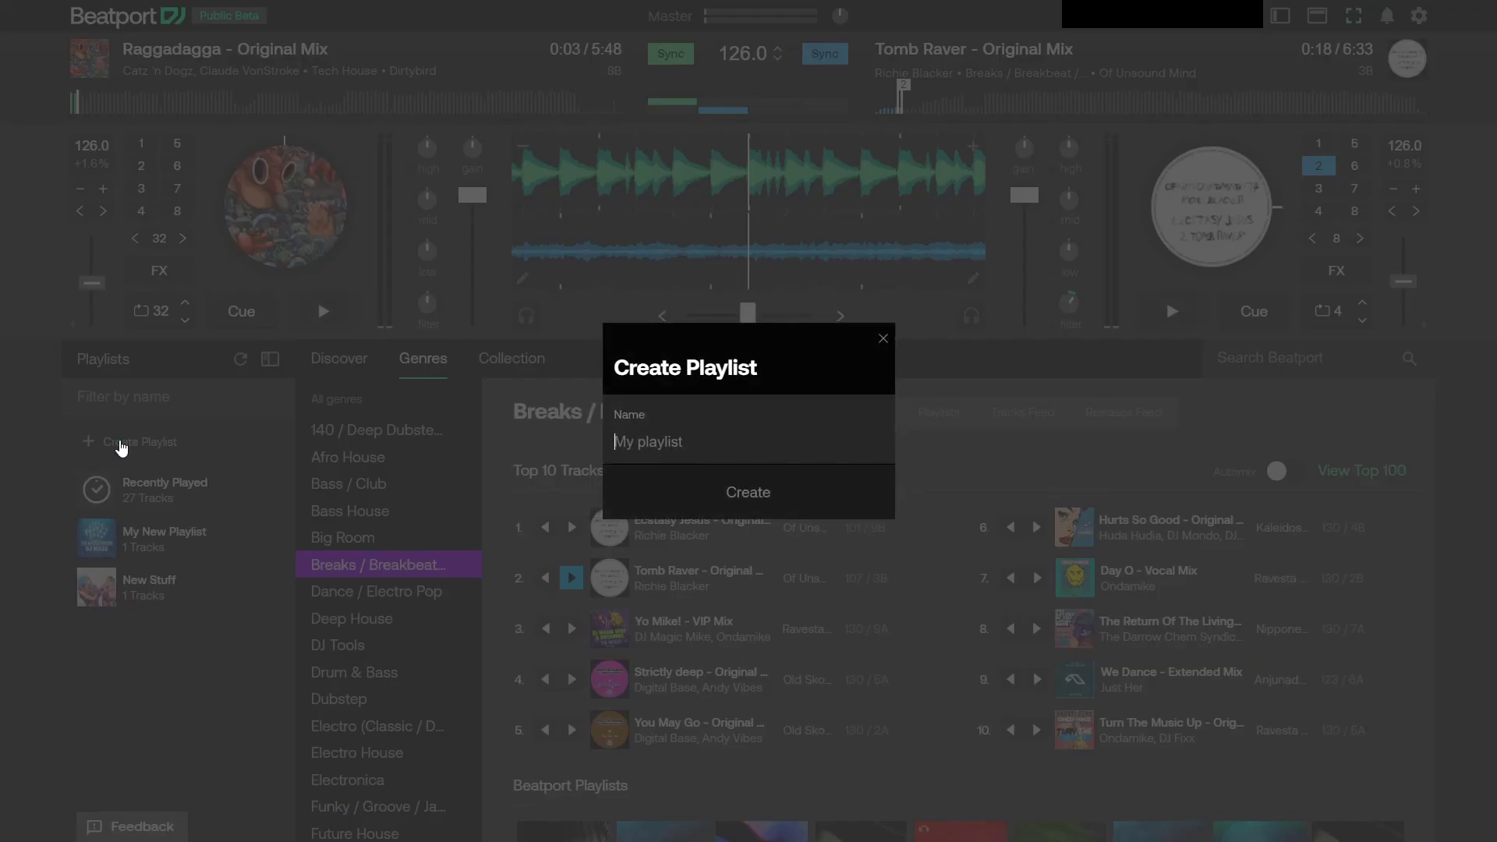
text(ne)
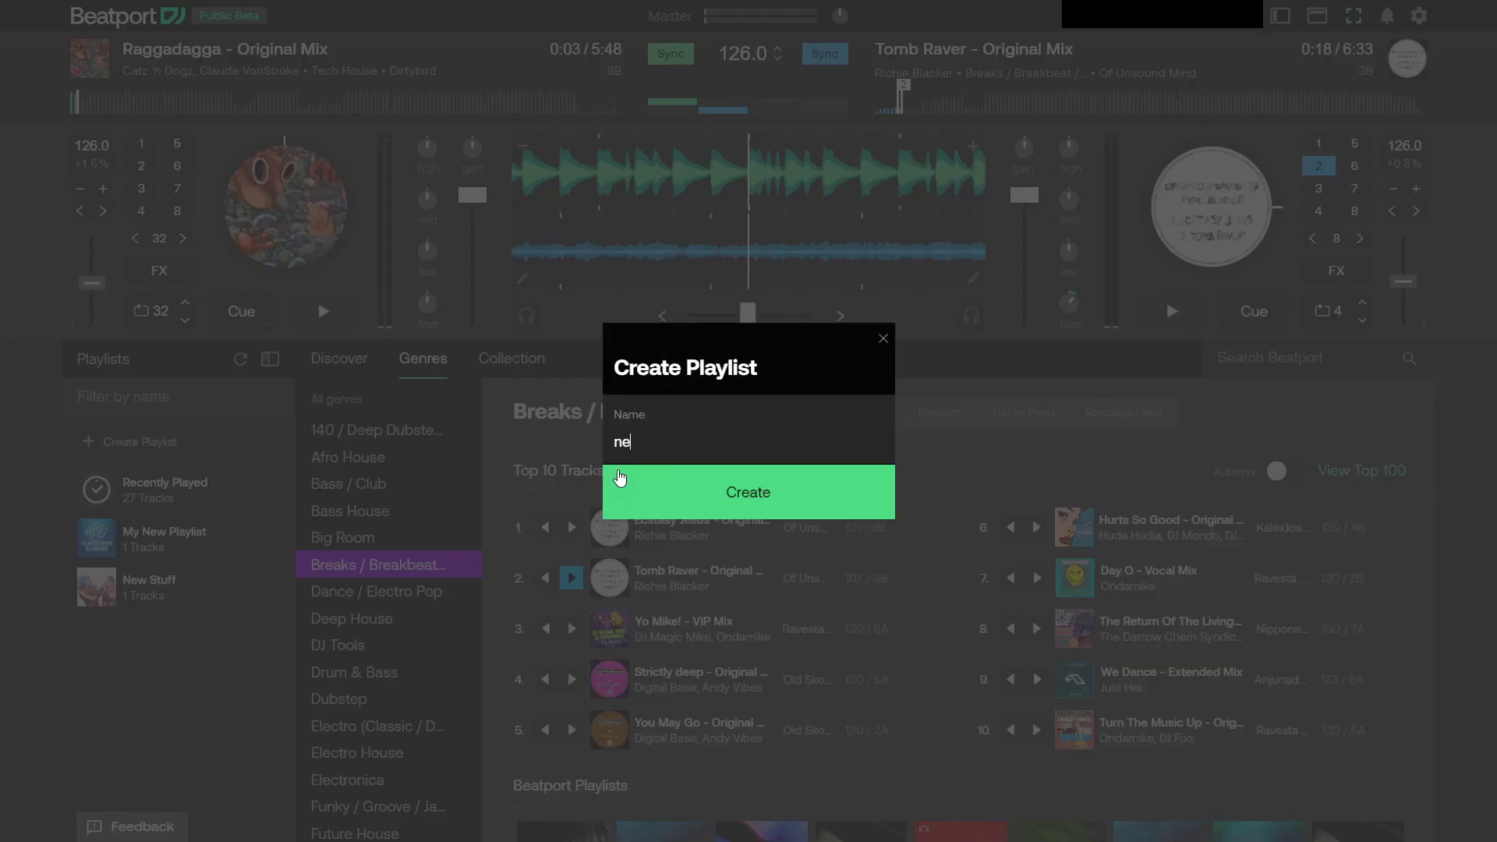
text(w 1)
click(620, 477)
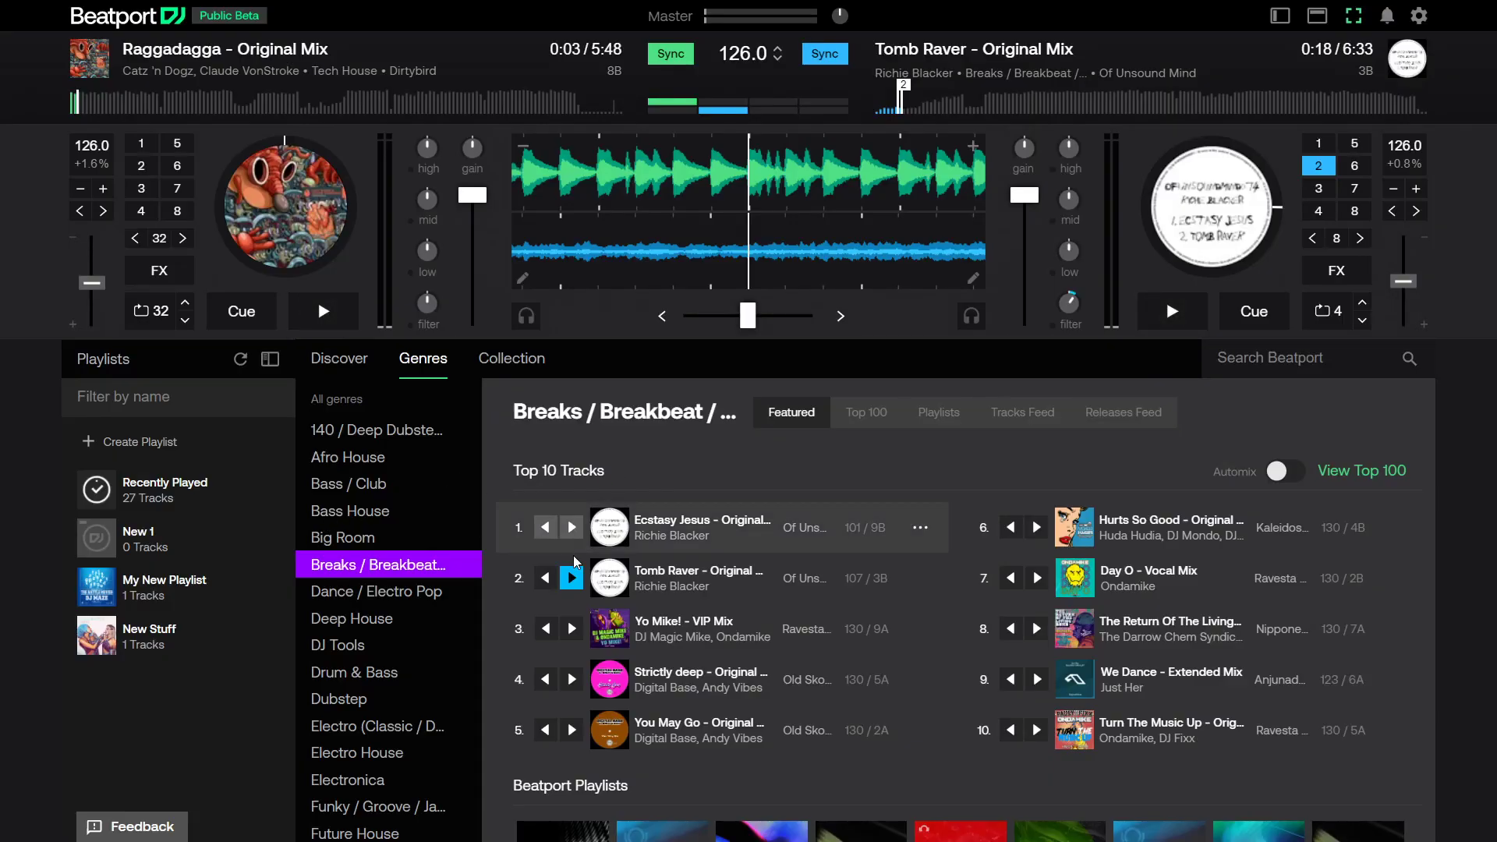
drag(675, 588, 149, 548)
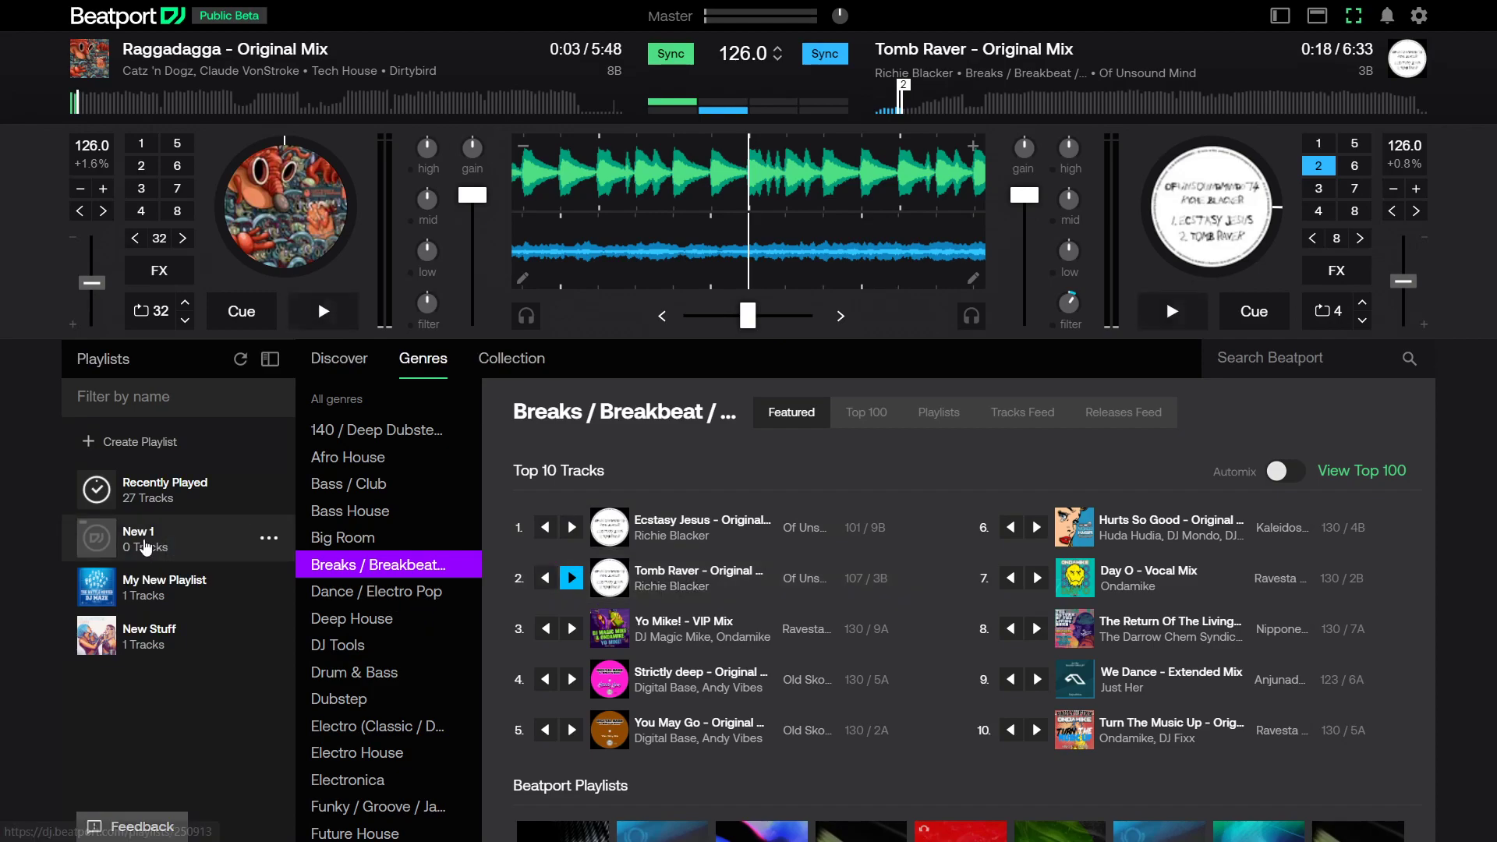
Add the Kalura track from Deep House and a third Electro House track to New 1.
click(347, 619)
drag(675, 623, 185, 538)
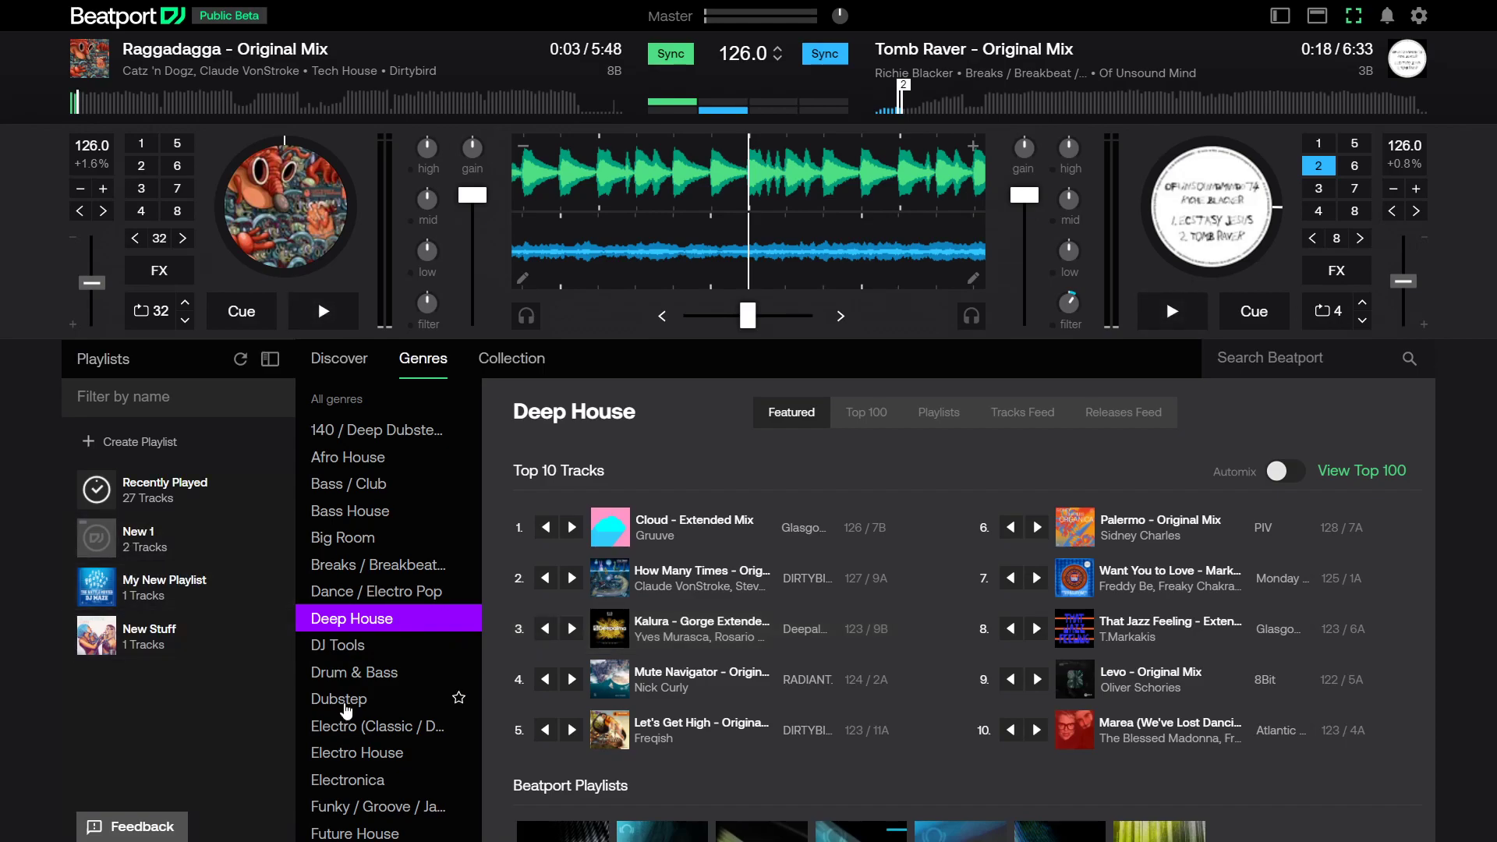
click(347, 753)
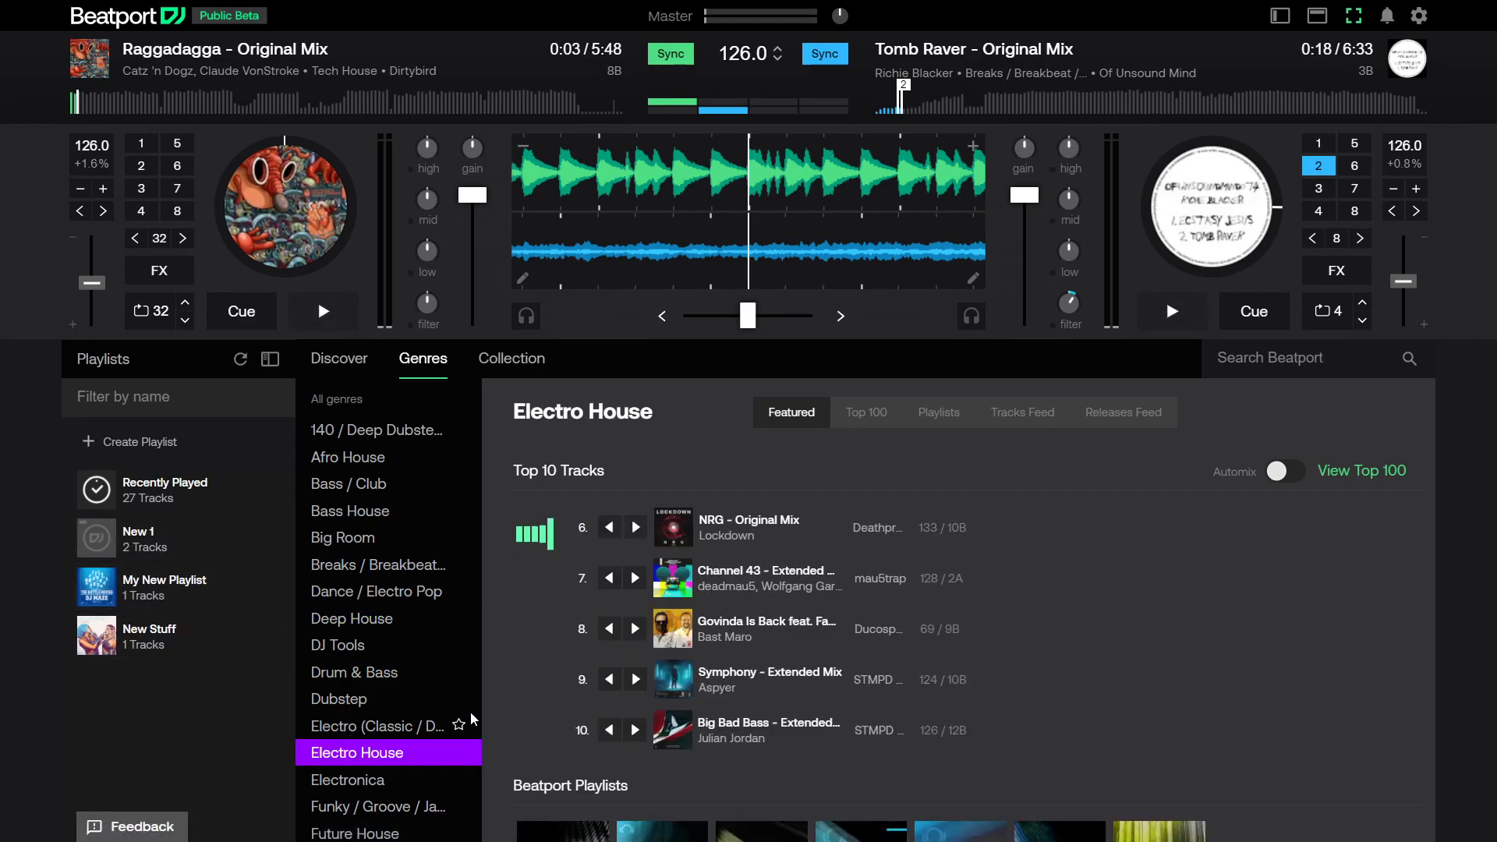
drag(678, 628, 178, 538)
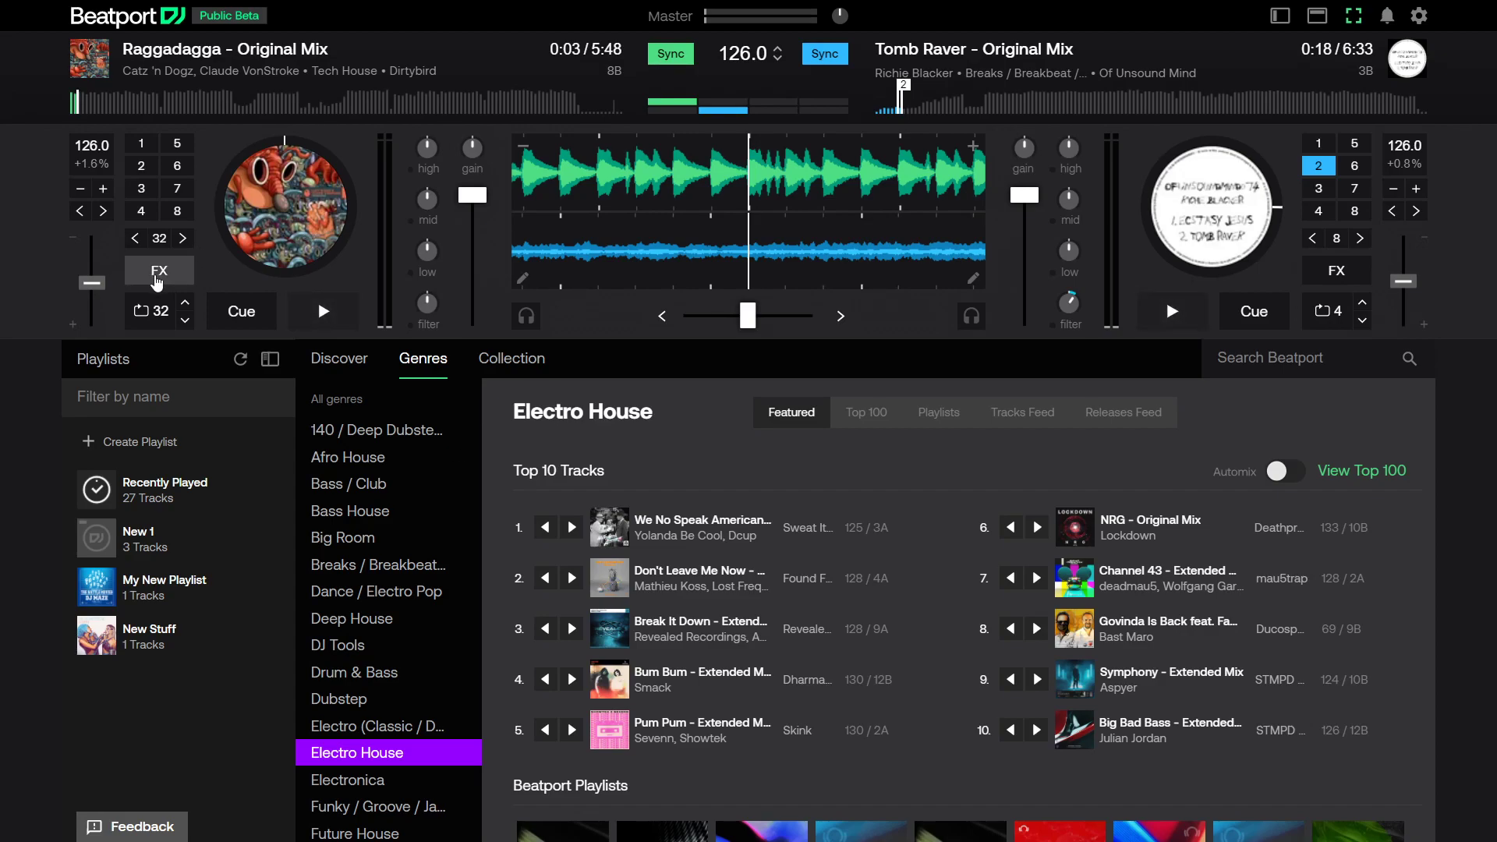
Open deck A's FX panel, try the Slicer XY pad, then switch the effect to Flanger.
click(157, 274)
mouse_move(271, 222)
mouse_down()
mouse_move(292, 194)
mouse_move(269, 185)
mouse_move(312, 195)
mouse_move(262, 211)
mouse_move(263, 263)
mouse_move(230, 167)
mouse_move(278, 238)
mouse_move(336, 273)
mouse_move(302, 187)
mouse_move(244, 245)
mouse_move(270, 222)
mouse_move(309, 249)
mouse_move(303, 262)
mouse_move(297, 219)
mouse_move(292, 257)
mouse_move(286, 244)
mouse_up()
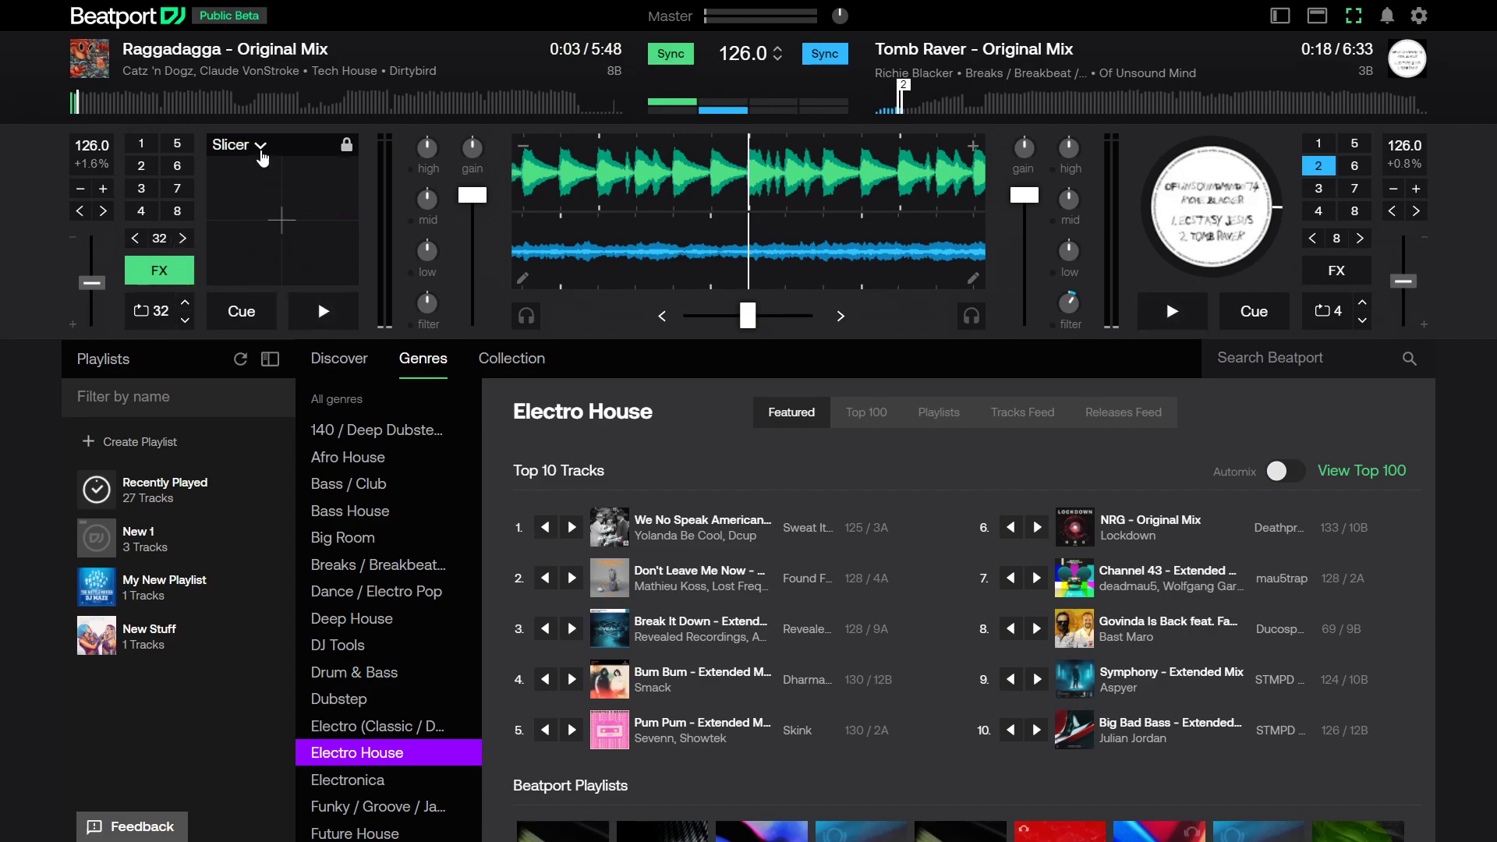
click(260, 148)
click(295, 207)
Load track 5, Consciousness – Marcal Remix, from the Techno (Raw / Deep / Hypnotic) chart onto deck A.
scroll(382, 733, down, 5)
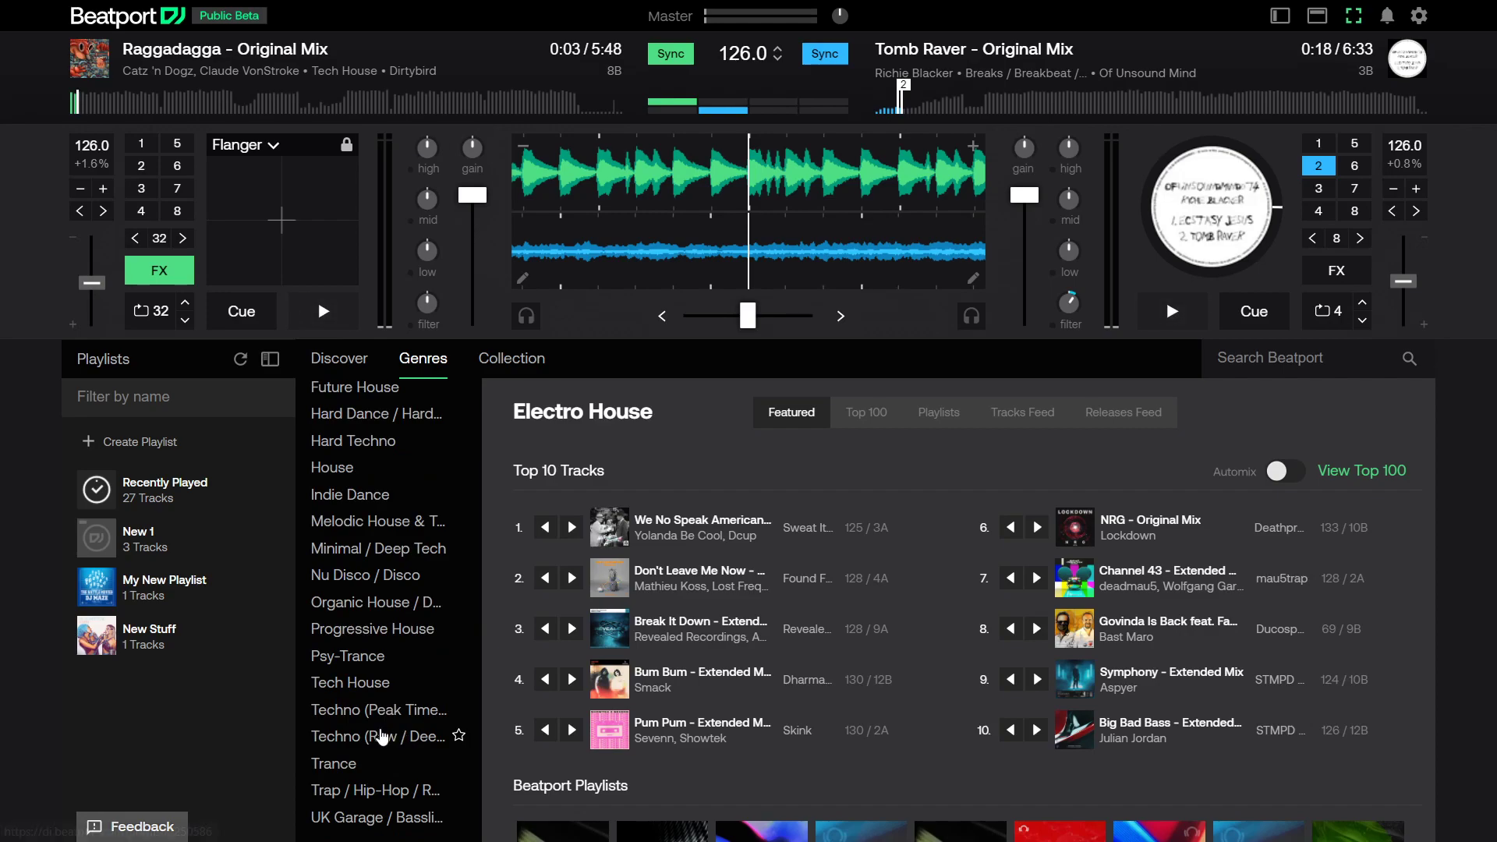
click(382, 737)
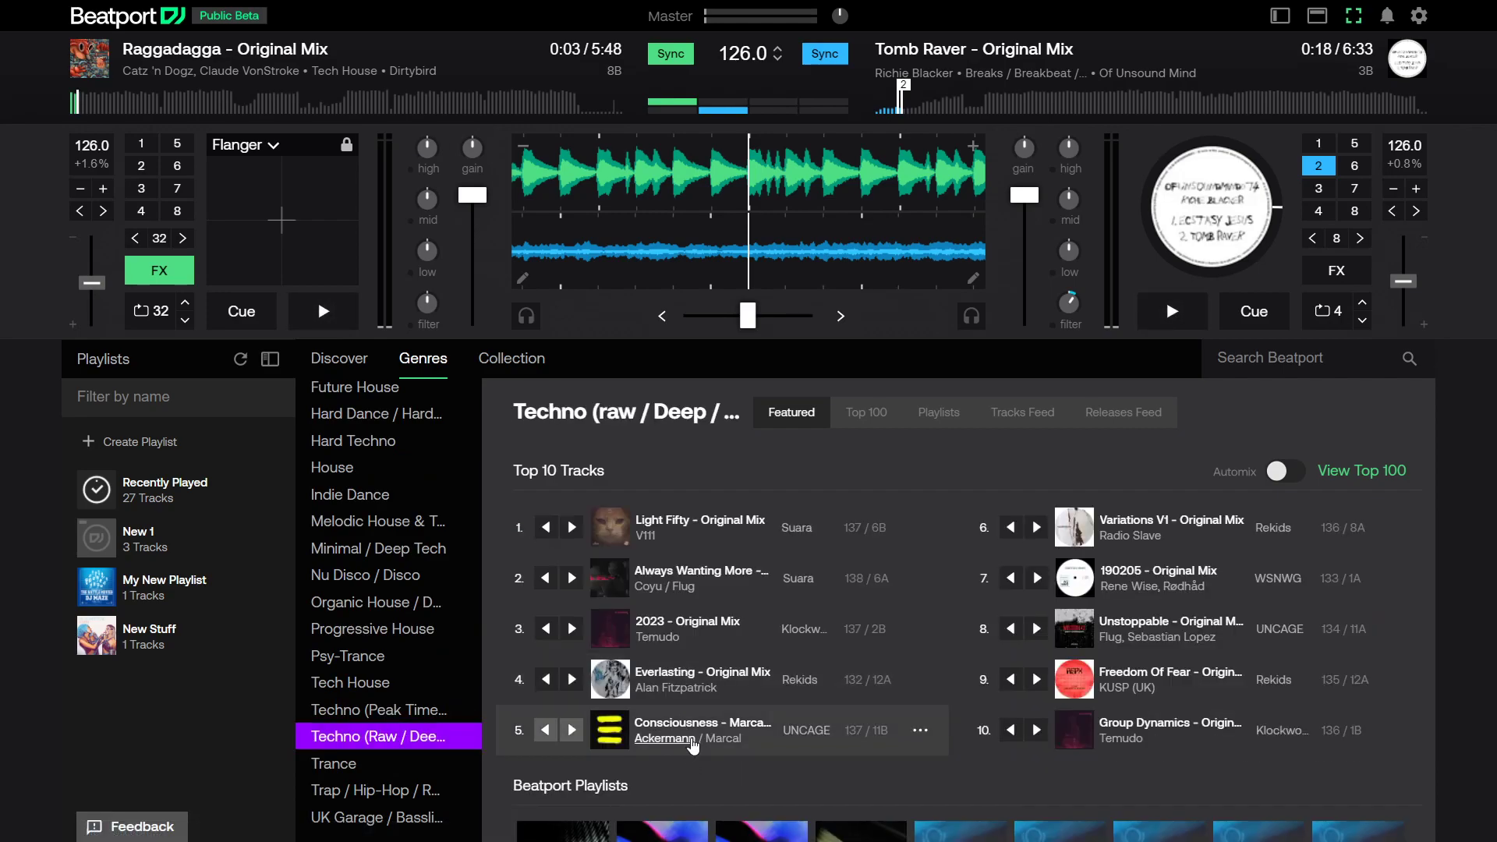
click(415, 95)
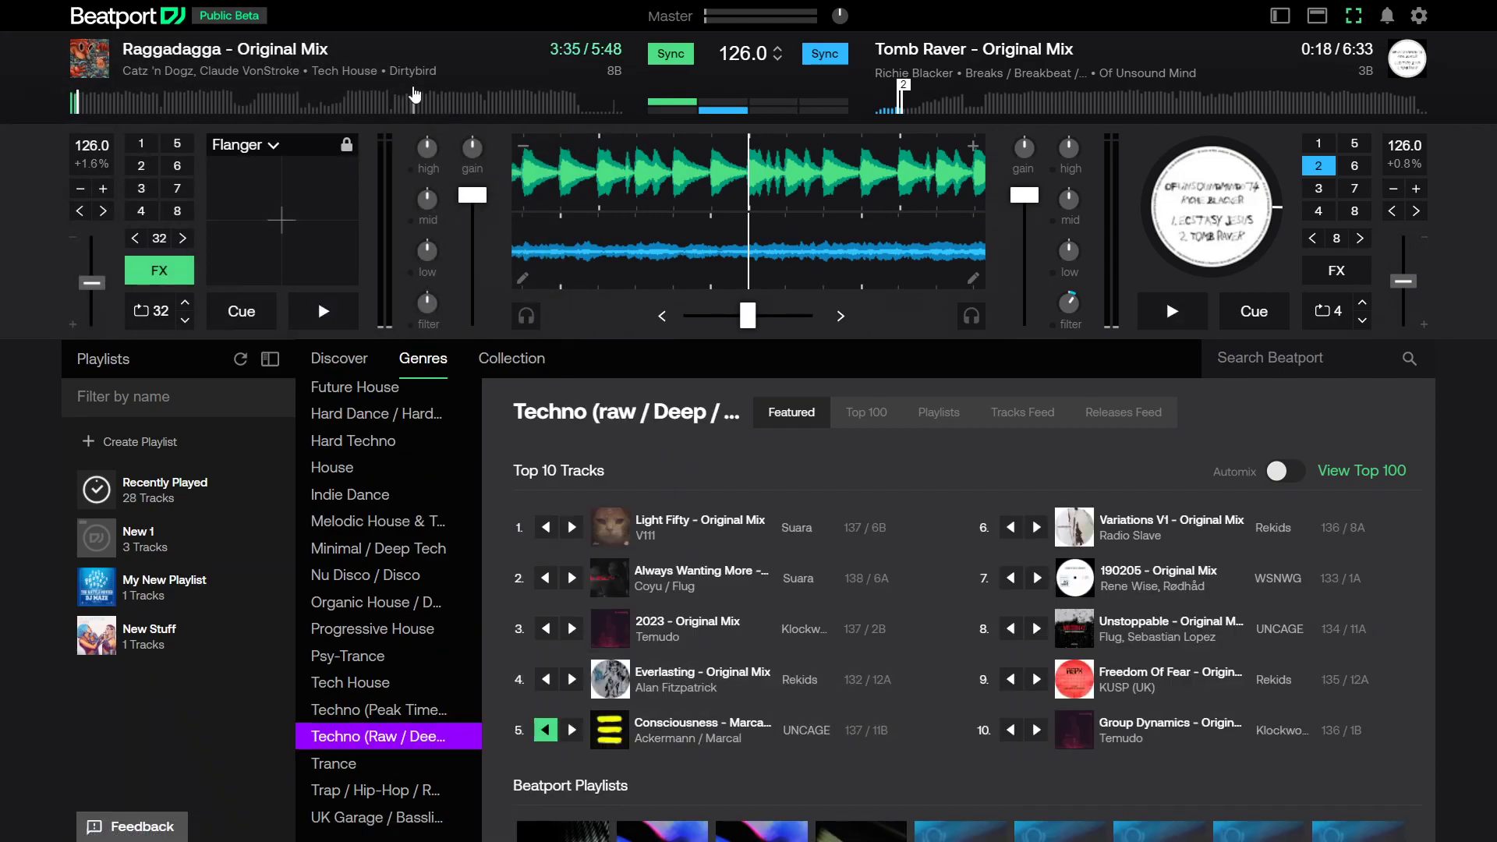